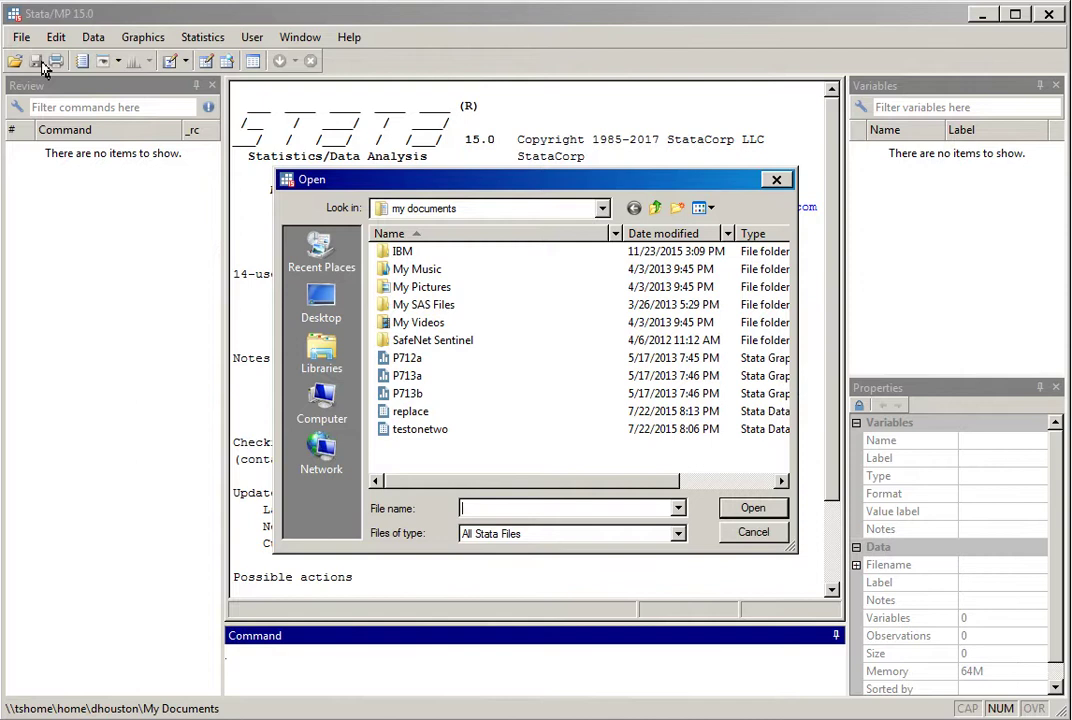
Browse to the computer's local C: disk in the file-opening dialog and permit the application all access to its files
left_click(318, 410)
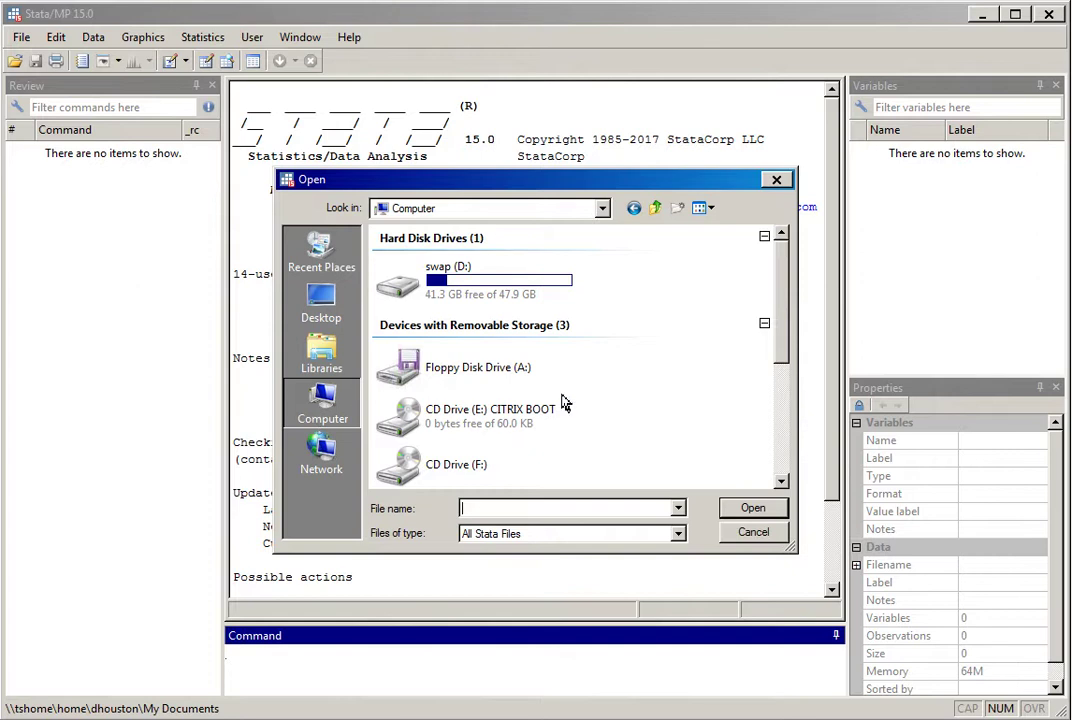
left_click_drag(790, 275, 792, 416)
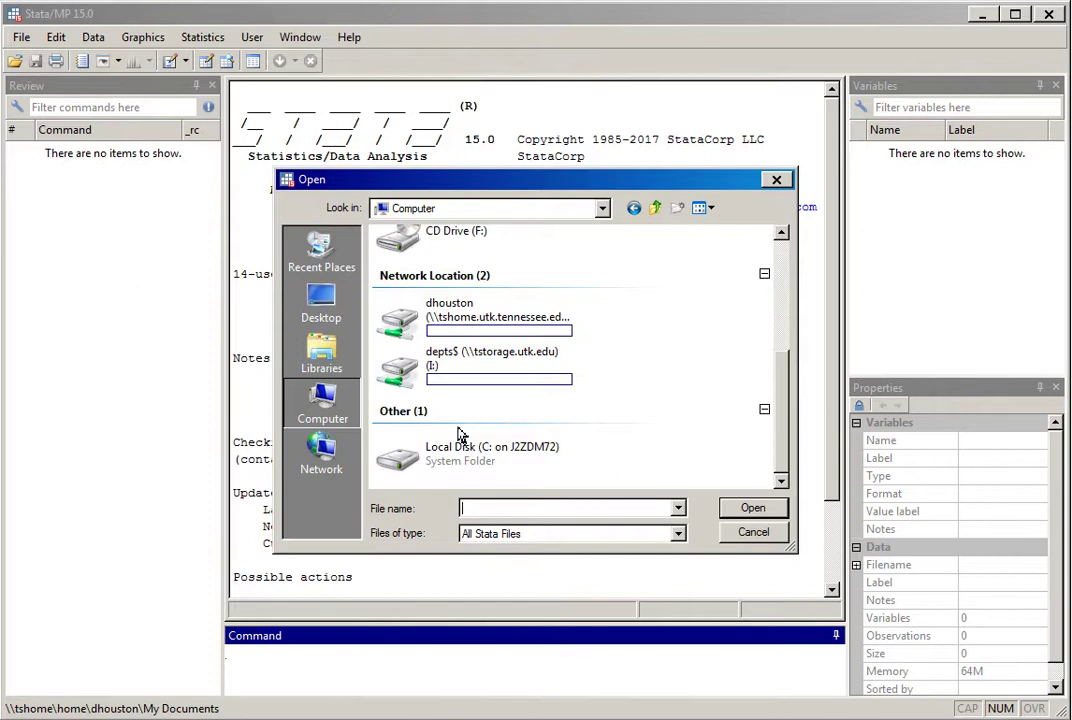
left_click(420, 459)
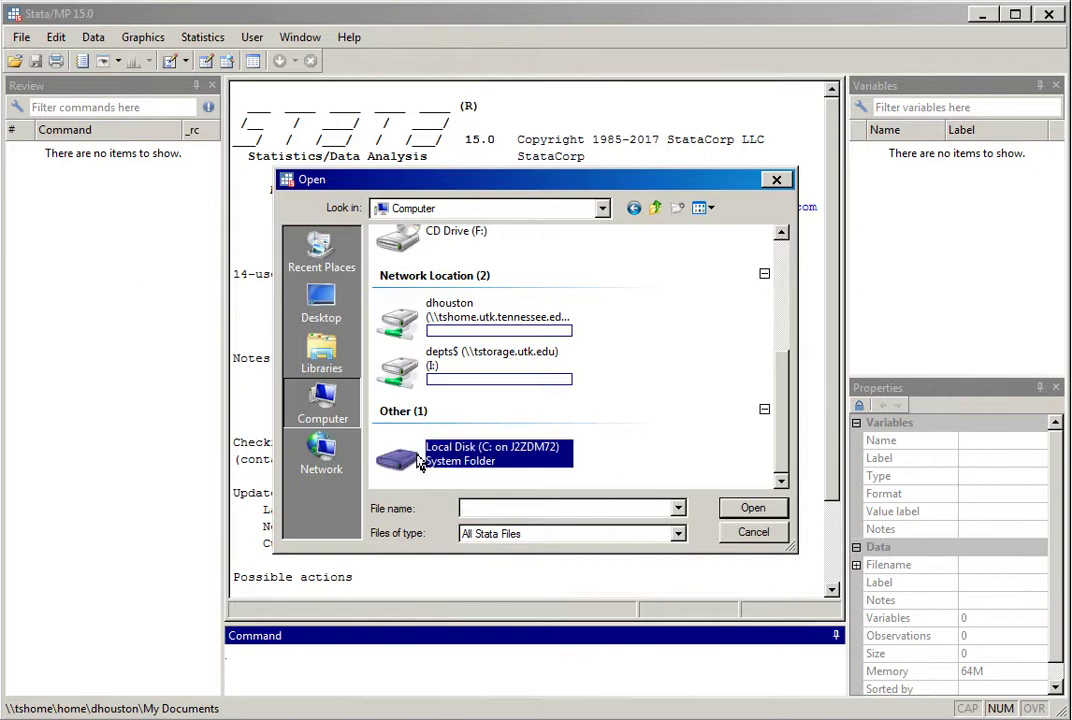
left_click(752, 512)
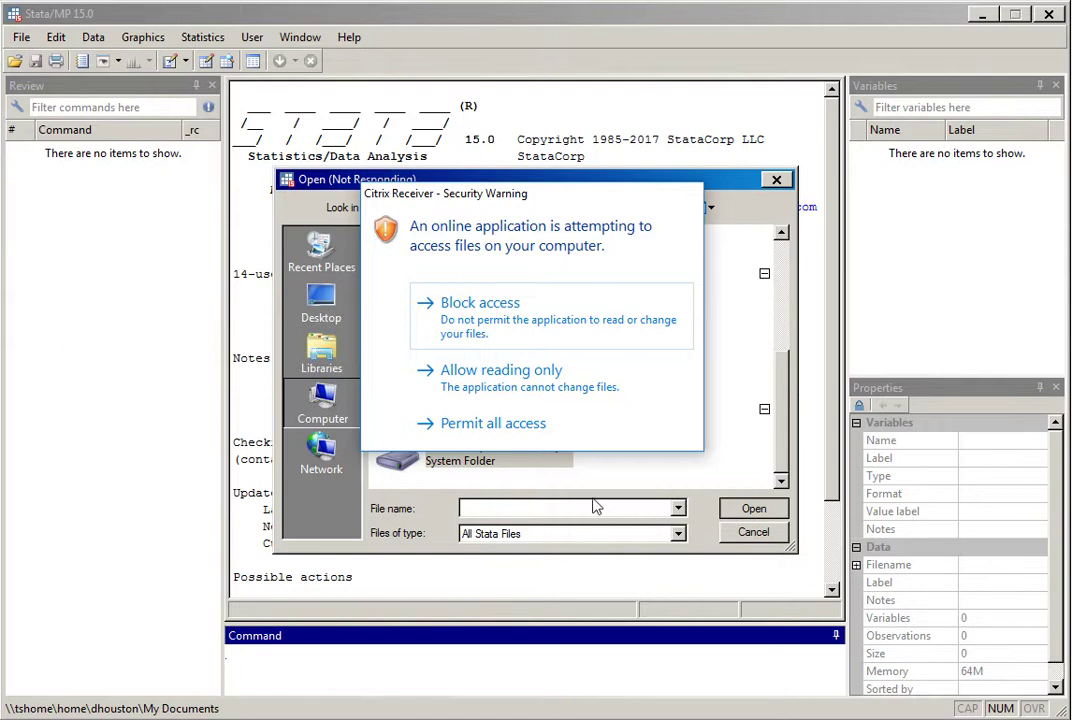
left_click(505, 428)
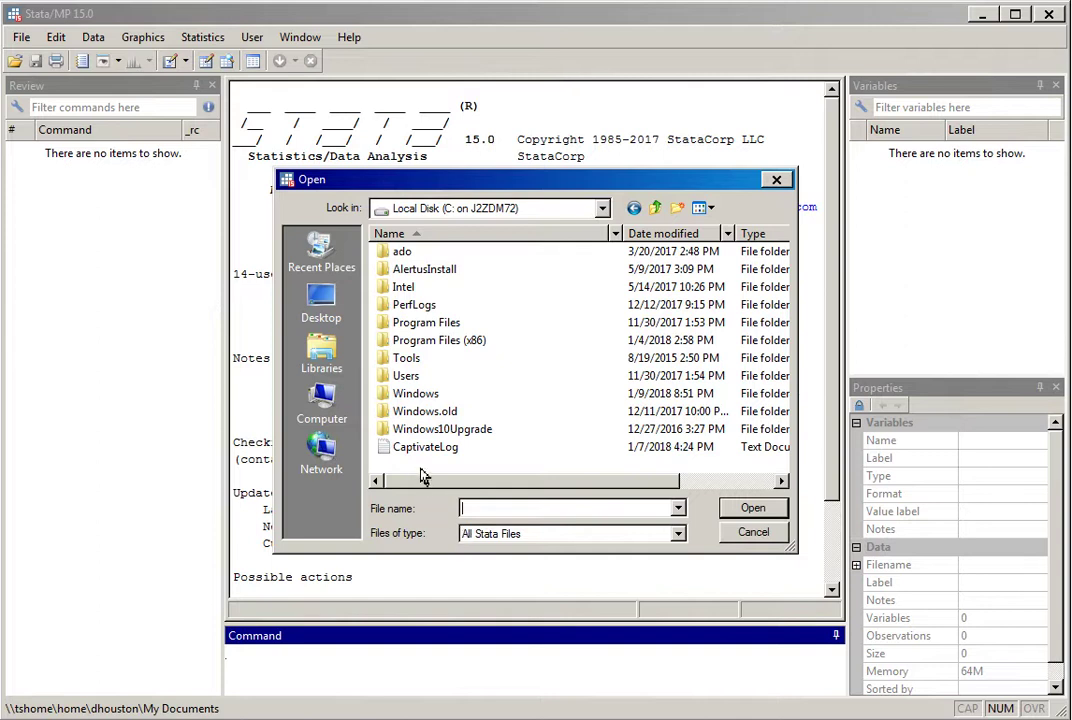
Go into the Users folder, the account's own user folder and its My Documents folder
double_click(410, 377)
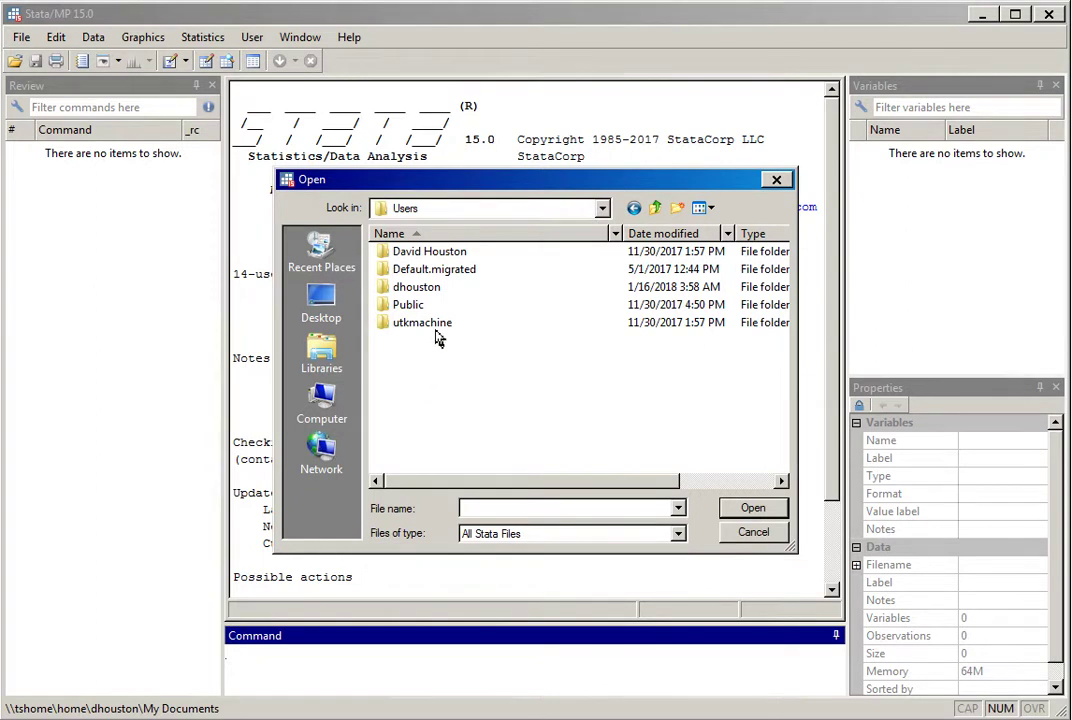
double_click(437, 295)
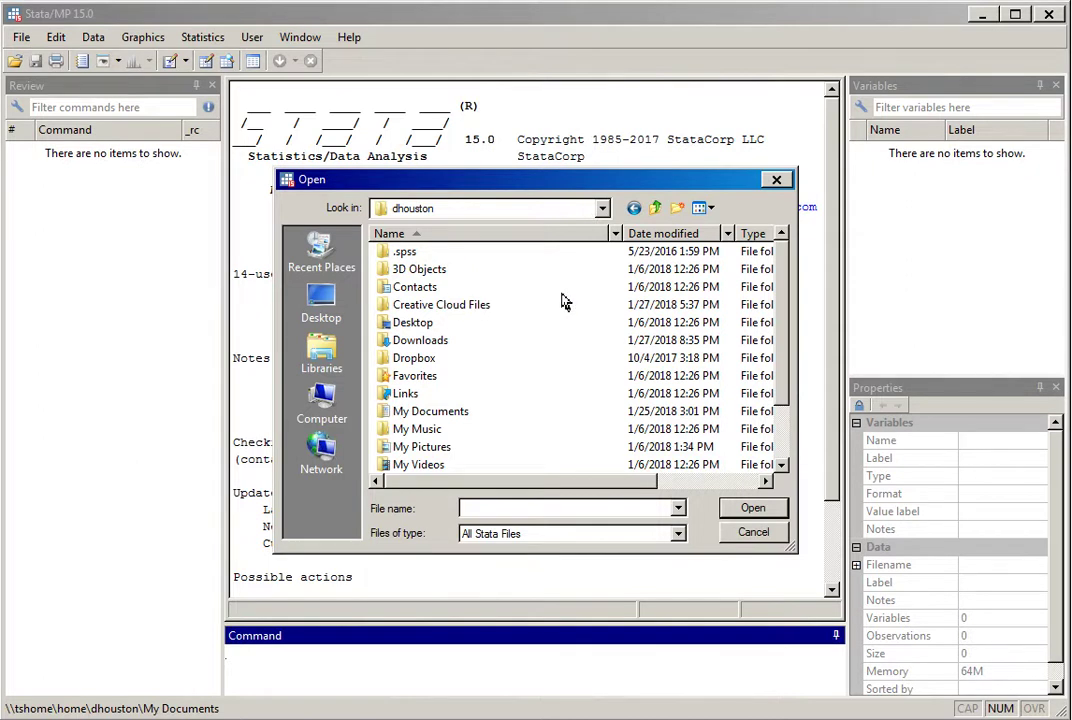
left_click_drag(786, 270, 792, 327)
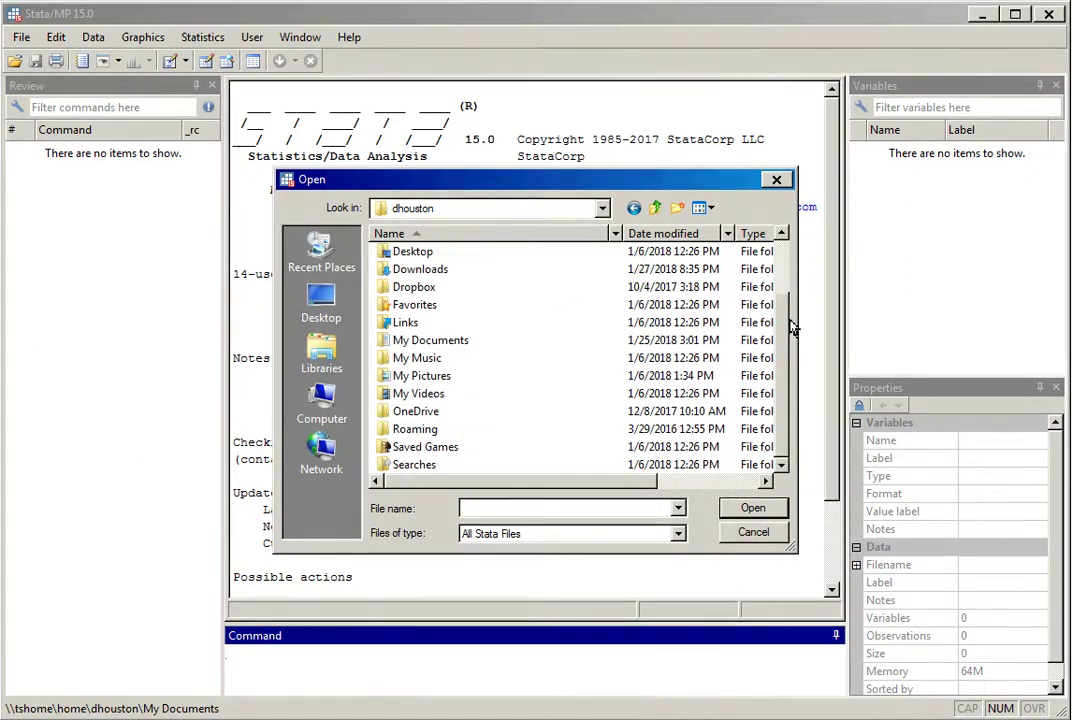
double_click(434, 344)
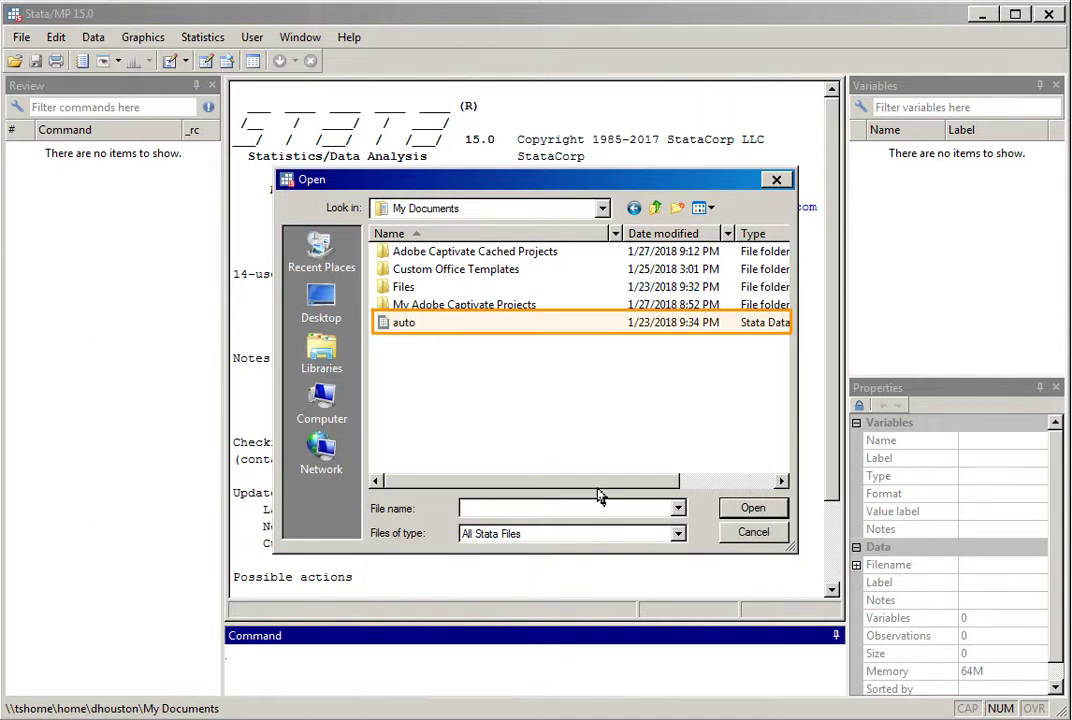
Open the Stata dataset auto from the My Documents folder
left_click_drag(605, 491, 631, 490)
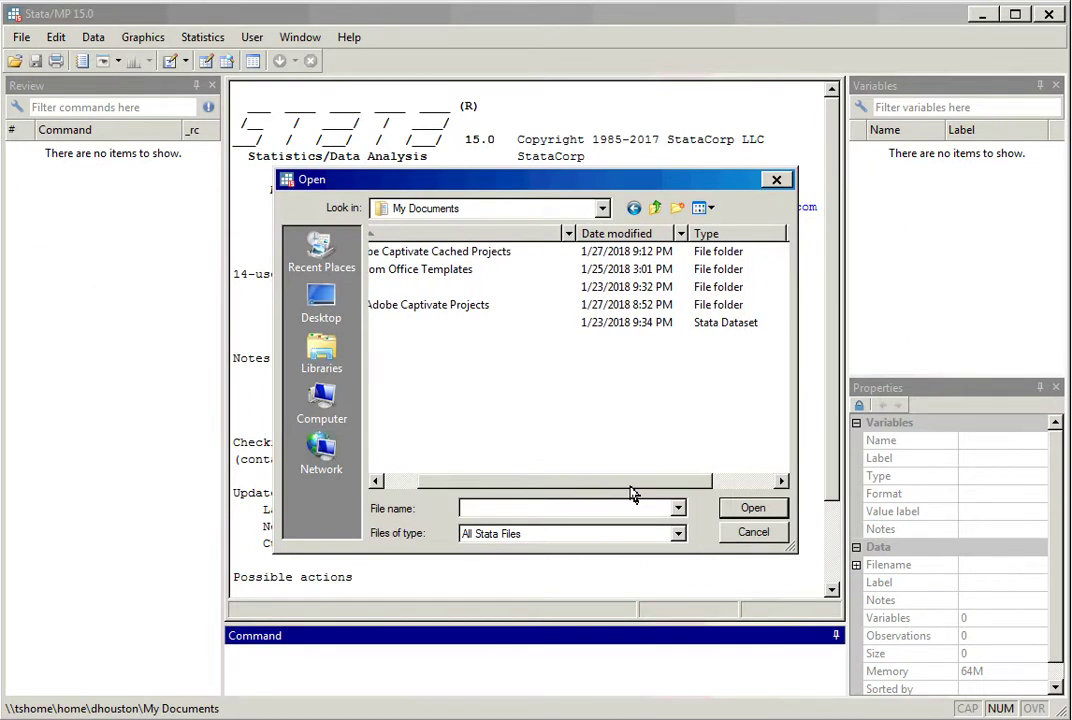
left_click_drag(545, 491, 500, 495)
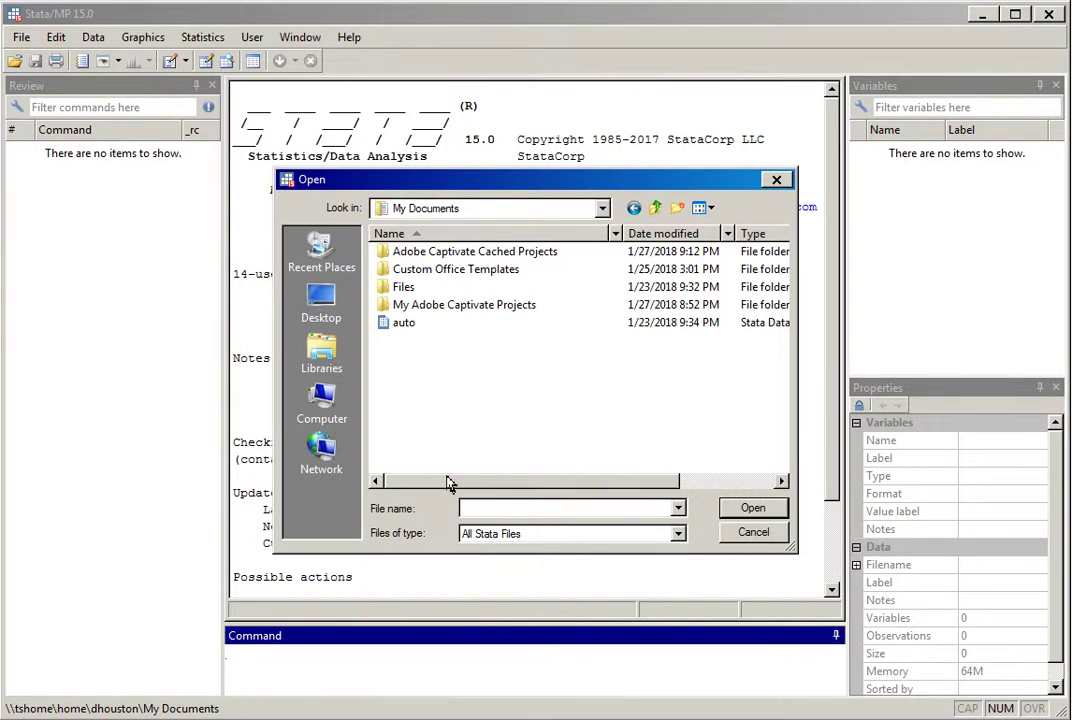
left_click(406, 328)
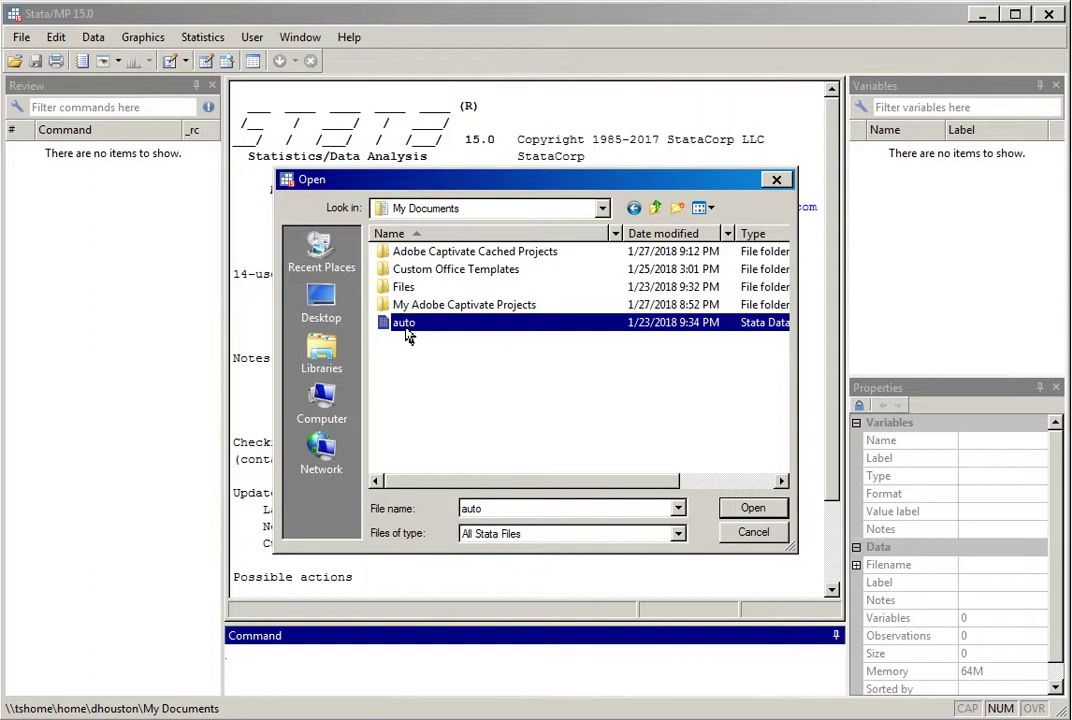
left_click(753, 509)
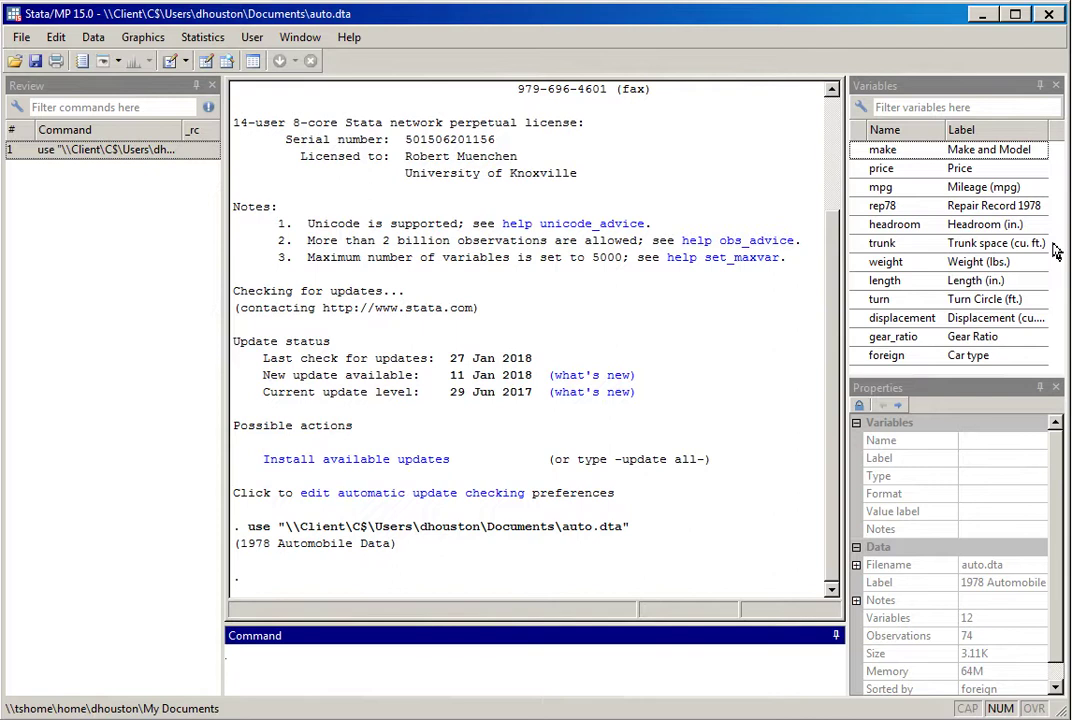
Examine the properties of the variables make, foreign and length, along with the dataset's own properties
left_click(896, 155)
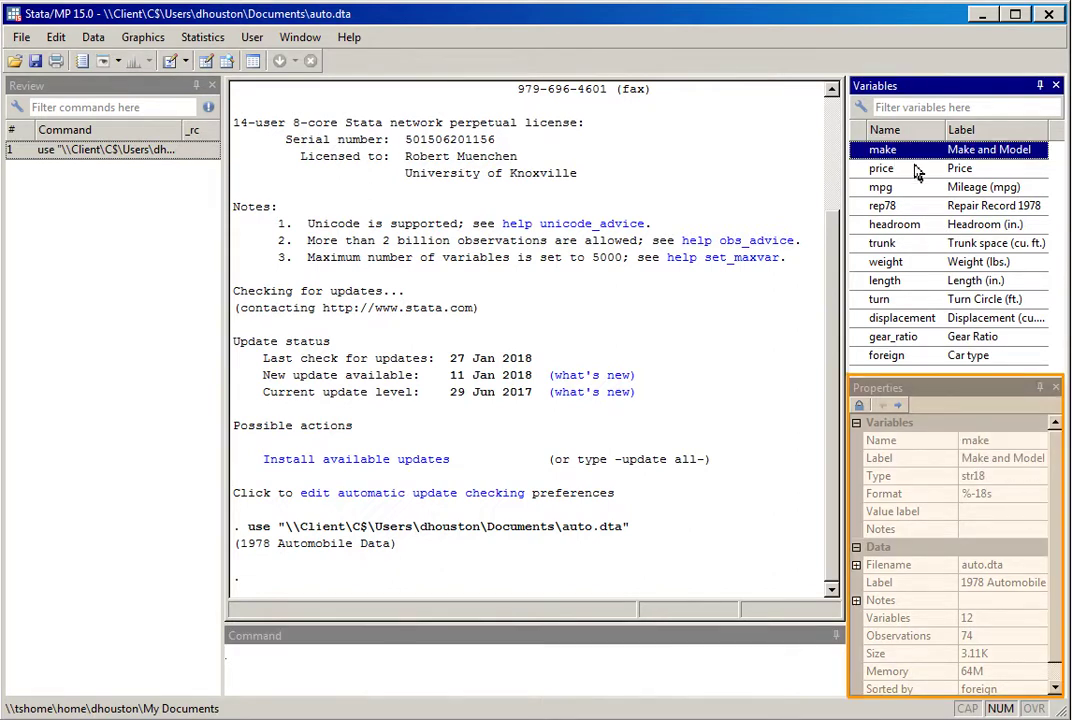
left_click(954, 402)
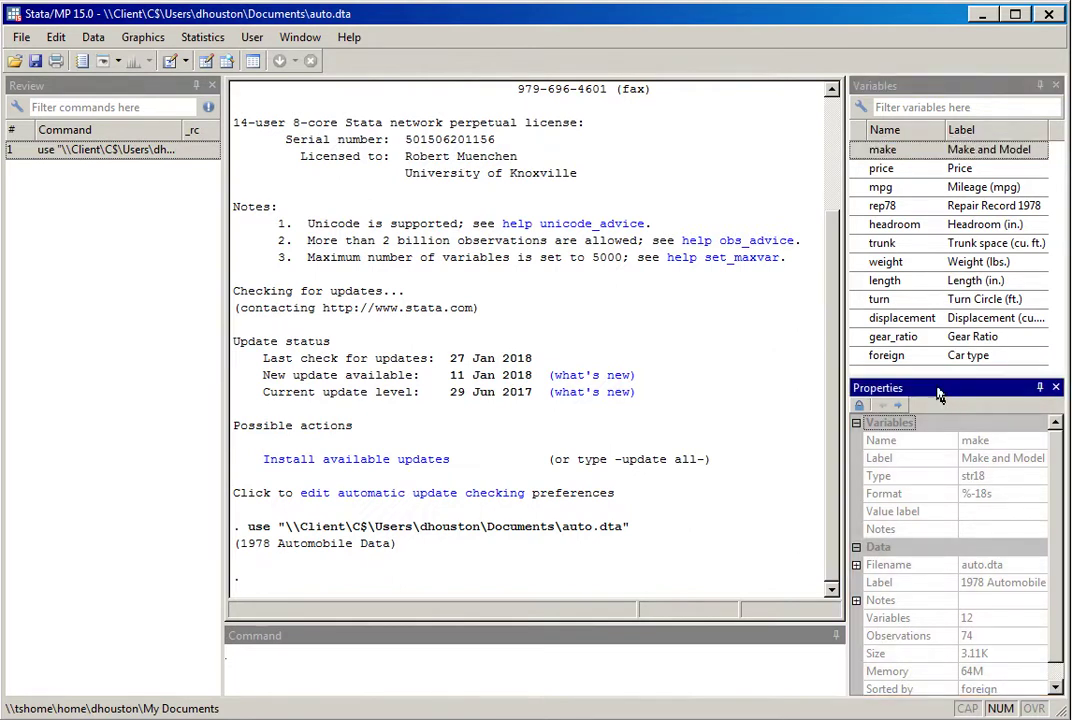
left_click(885, 359)
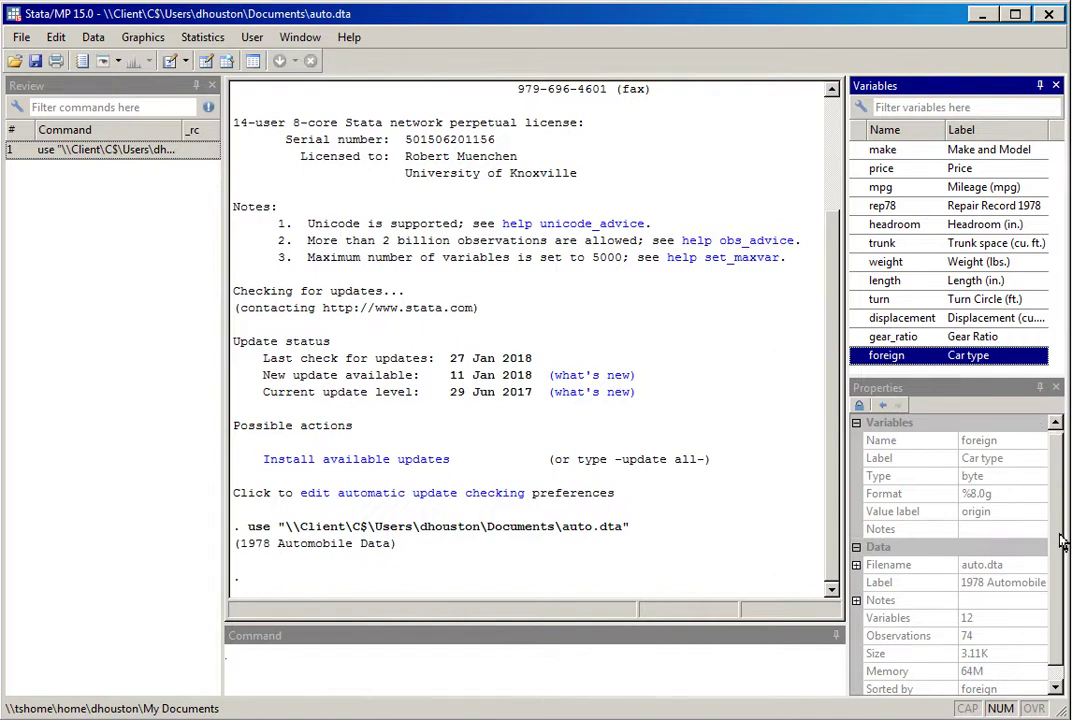
scroll(1063, 548, "down", 1)
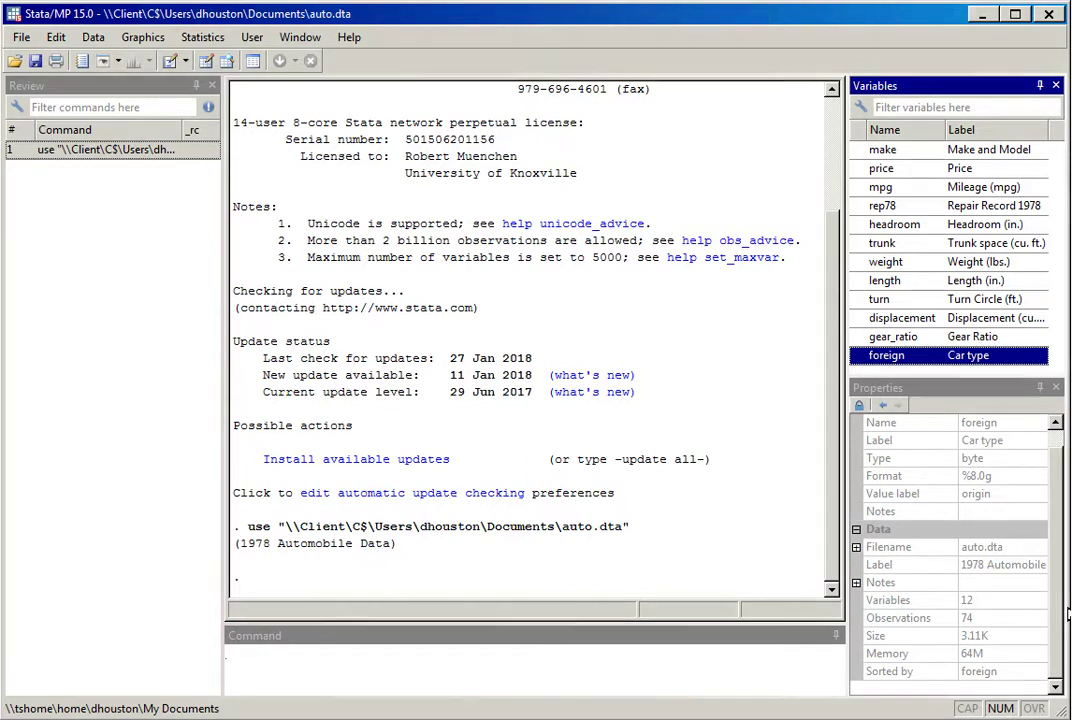
left_click(900, 281)
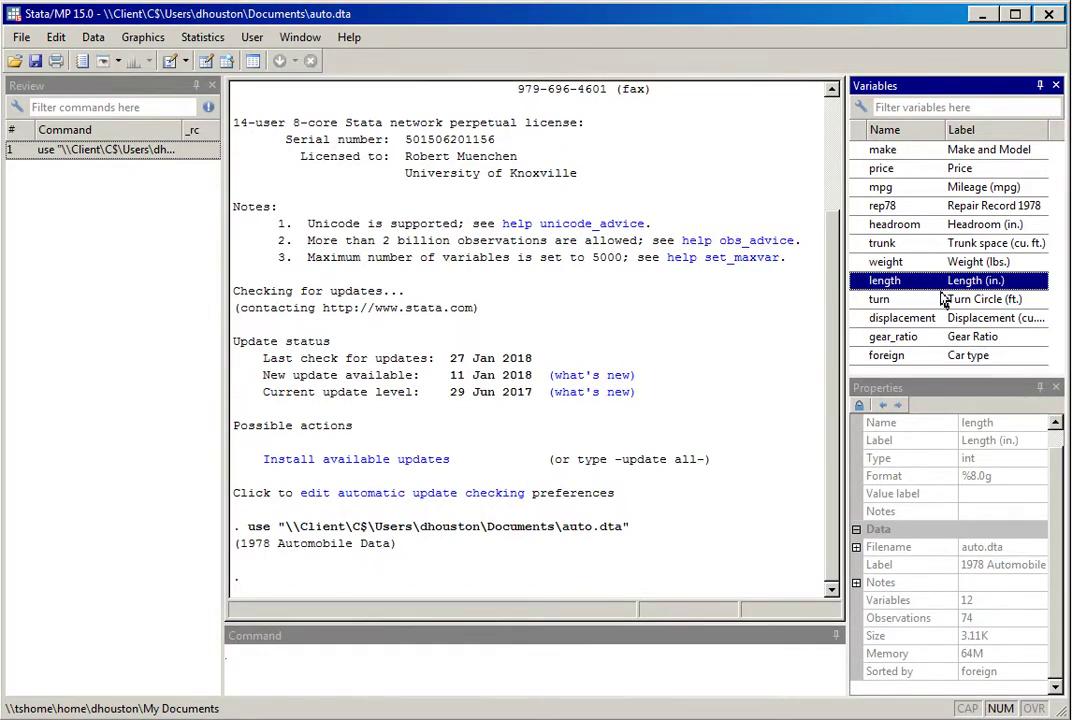
left_click(993, 400)
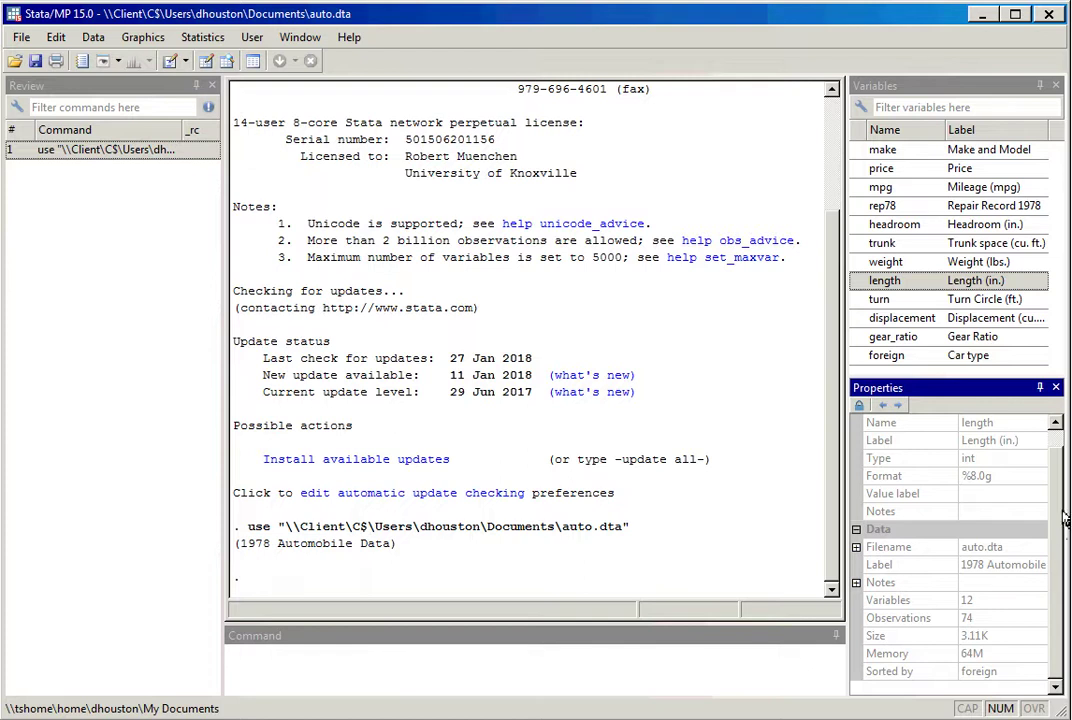
scroll(1060, 460, "up", 1)
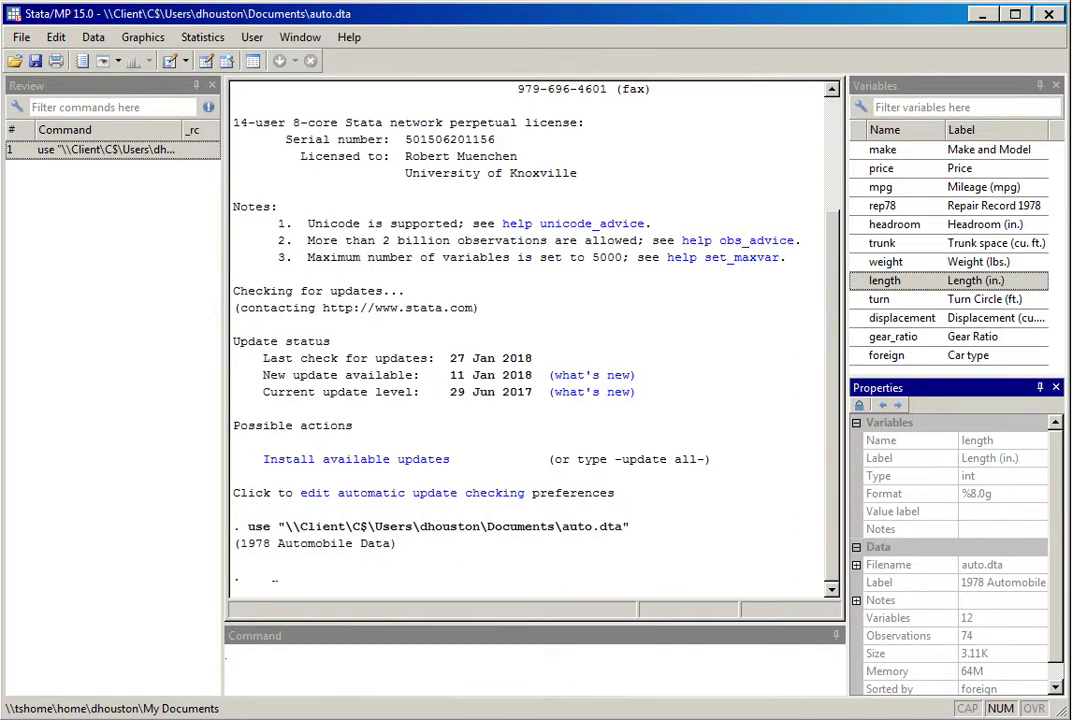
Run the codebook command for all variables in the dataset
left_click(242, 663)
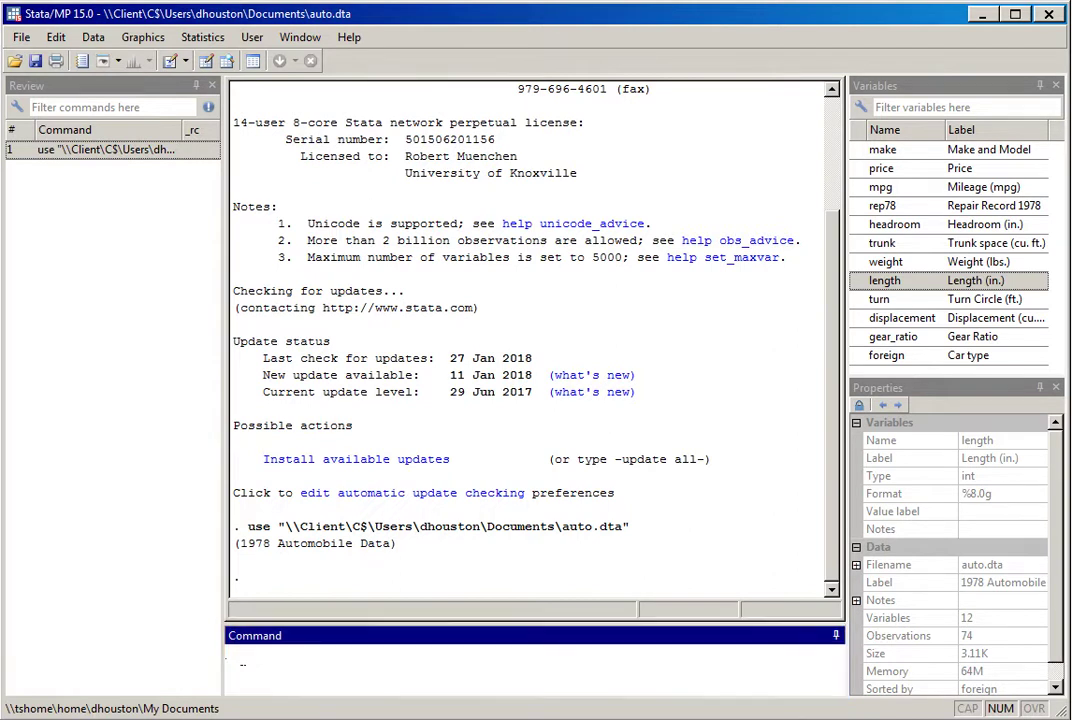
type("codeb")
key("BackSpace")
key("BackSpace")
key("BackSpace")
key("BackSpace")
key("BackSpace")
type("codebook")
key("Return")
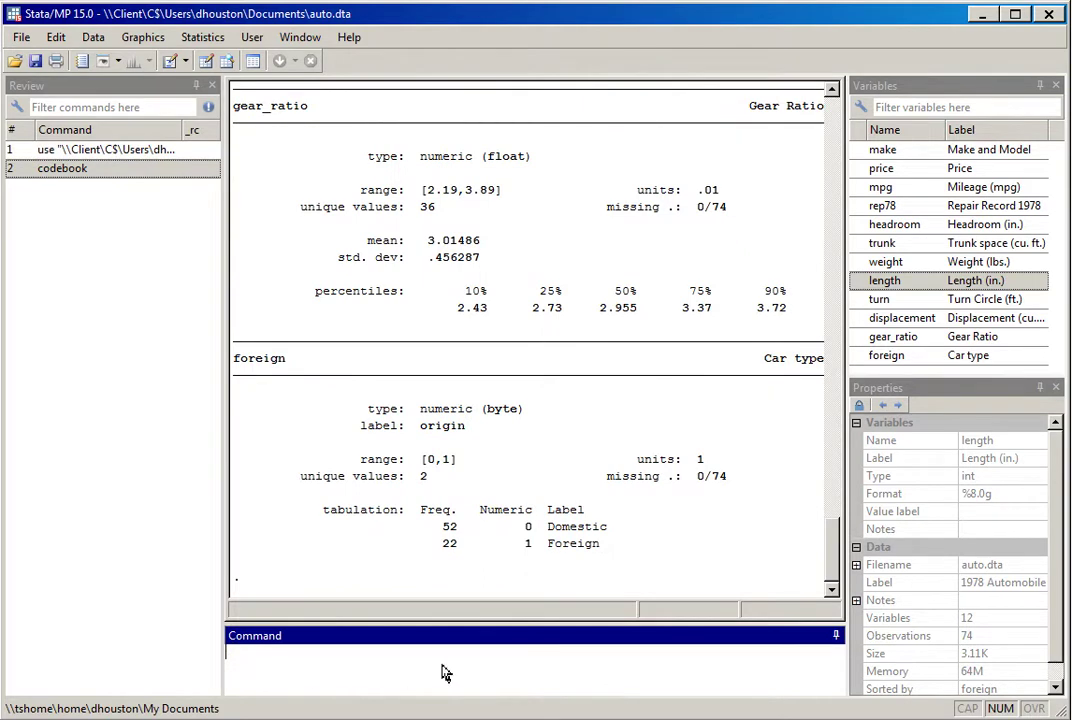
Review the codebook output from the make variable through to foreign, checking types, ranges, missing values and tabulations
left_click_drag(838, 563, 847, 199)
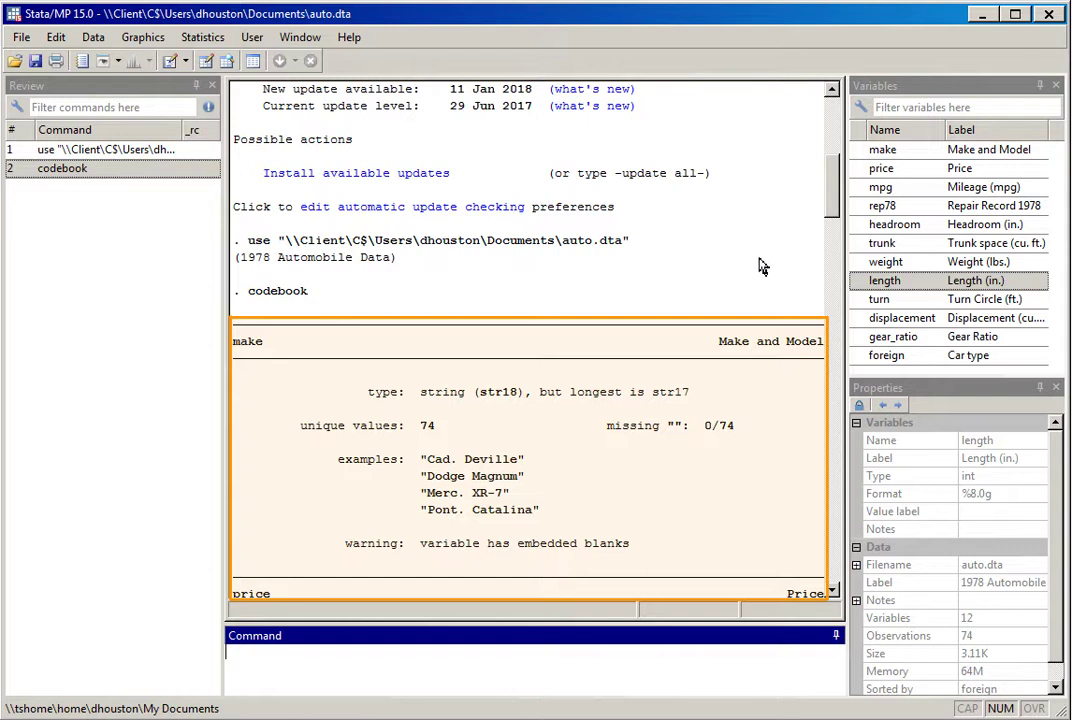
scroll(836, 197, "down", 1)
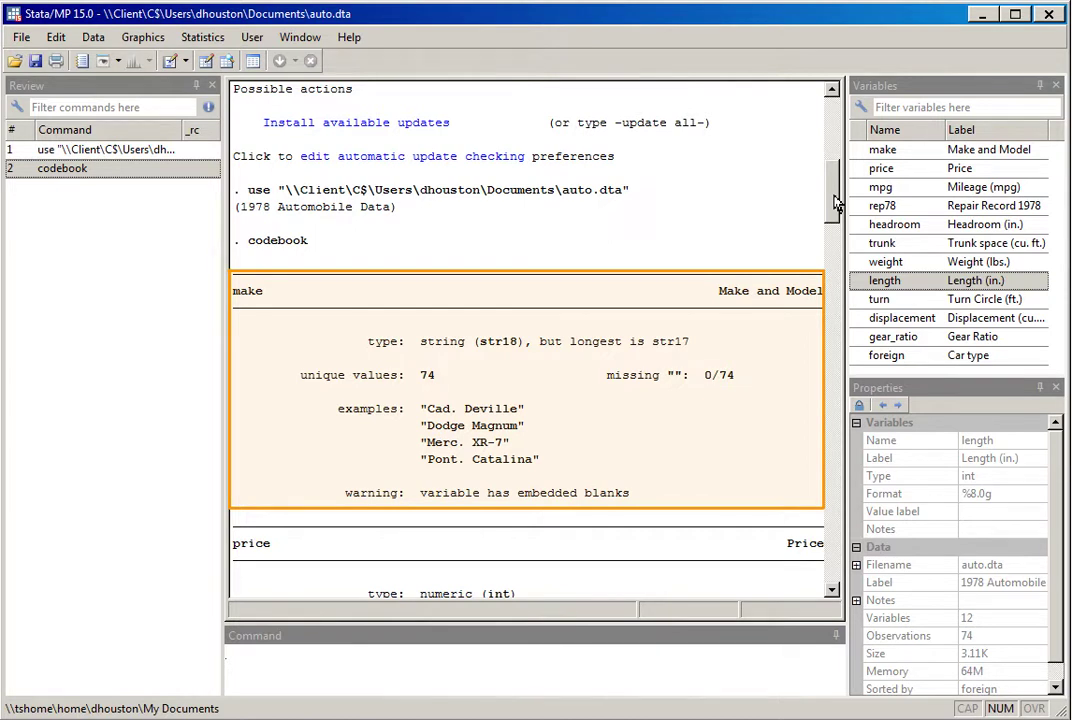
left_click_drag(835, 205, 838, 233)
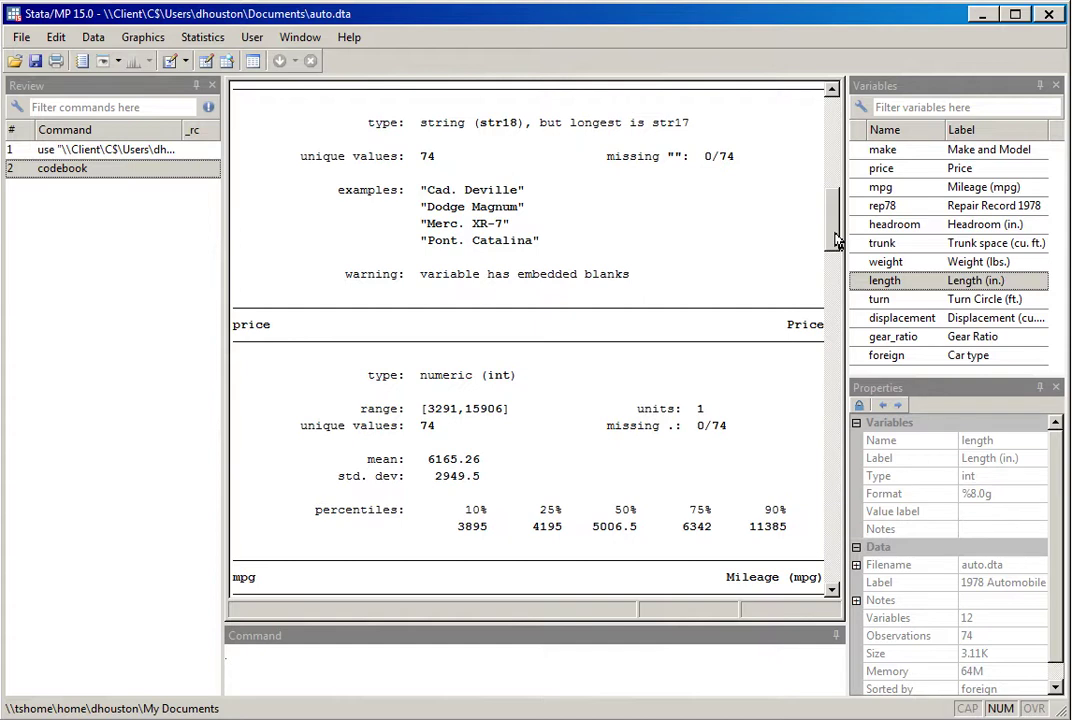
left_click_drag(836, 241, 838, 336)
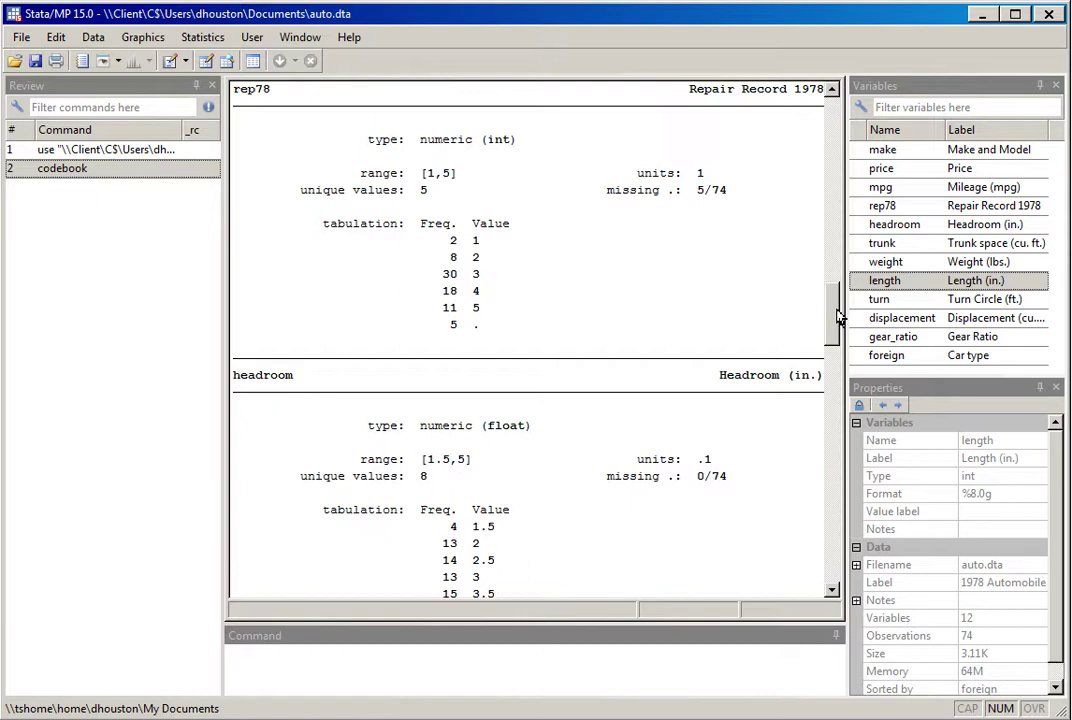
left_click_drag(838, 316, 851, 560)
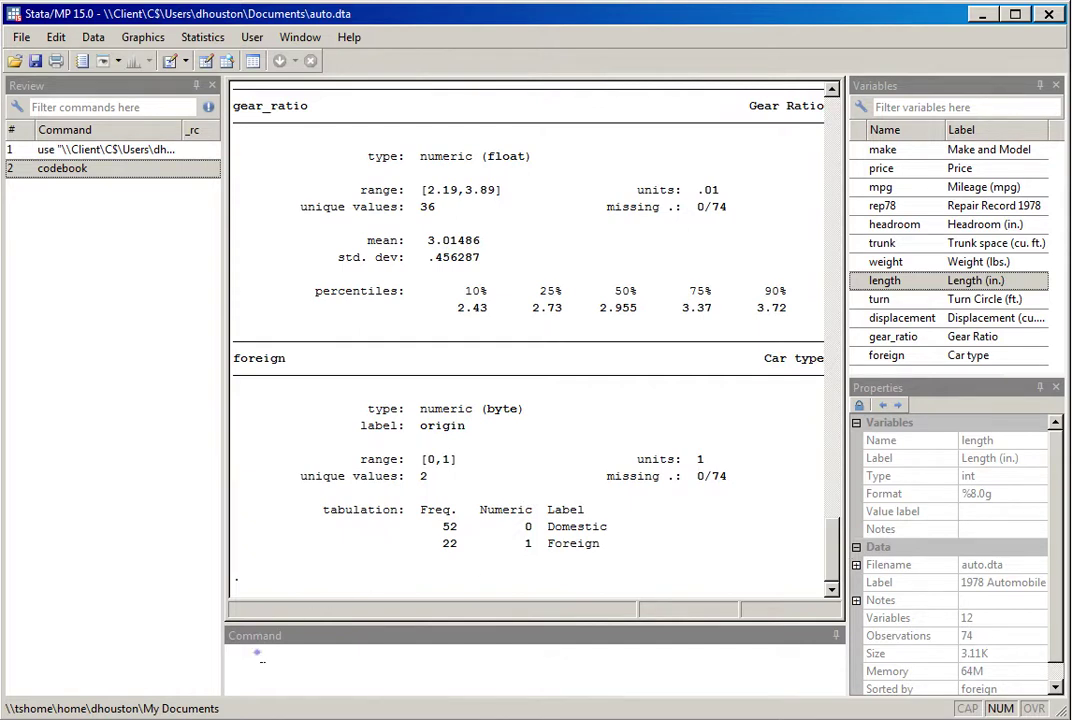
Run codebook for only the variables price and trunk, adding their names from the variable list
left_click(262, 662)
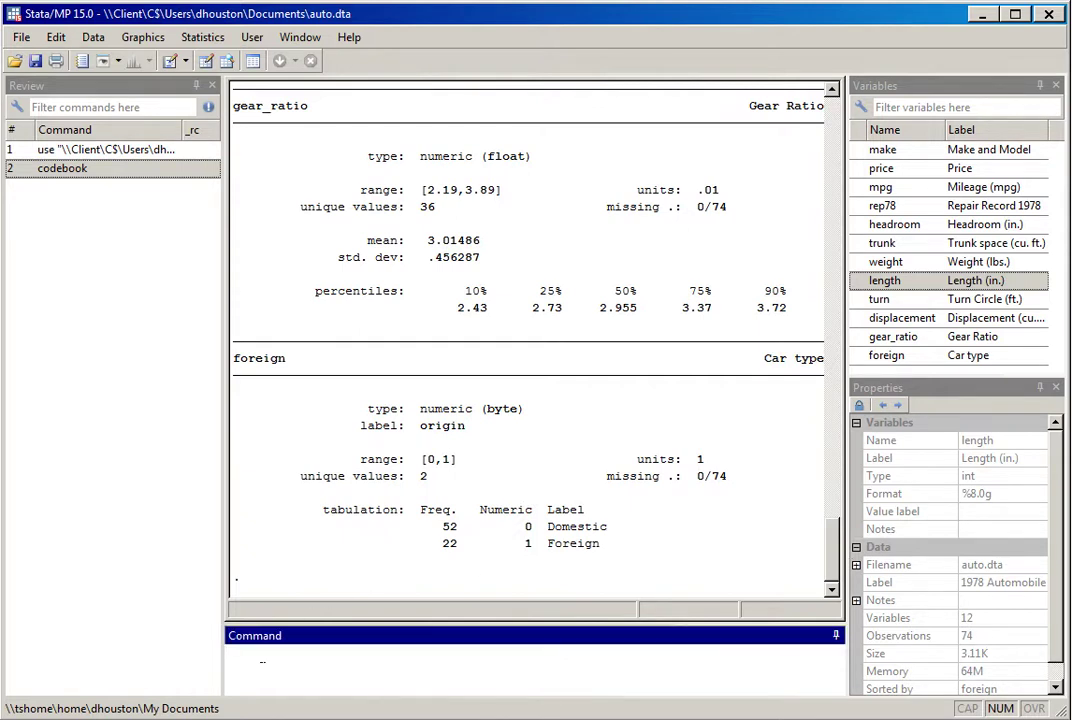
type("codebook")
left_click(885, 169)
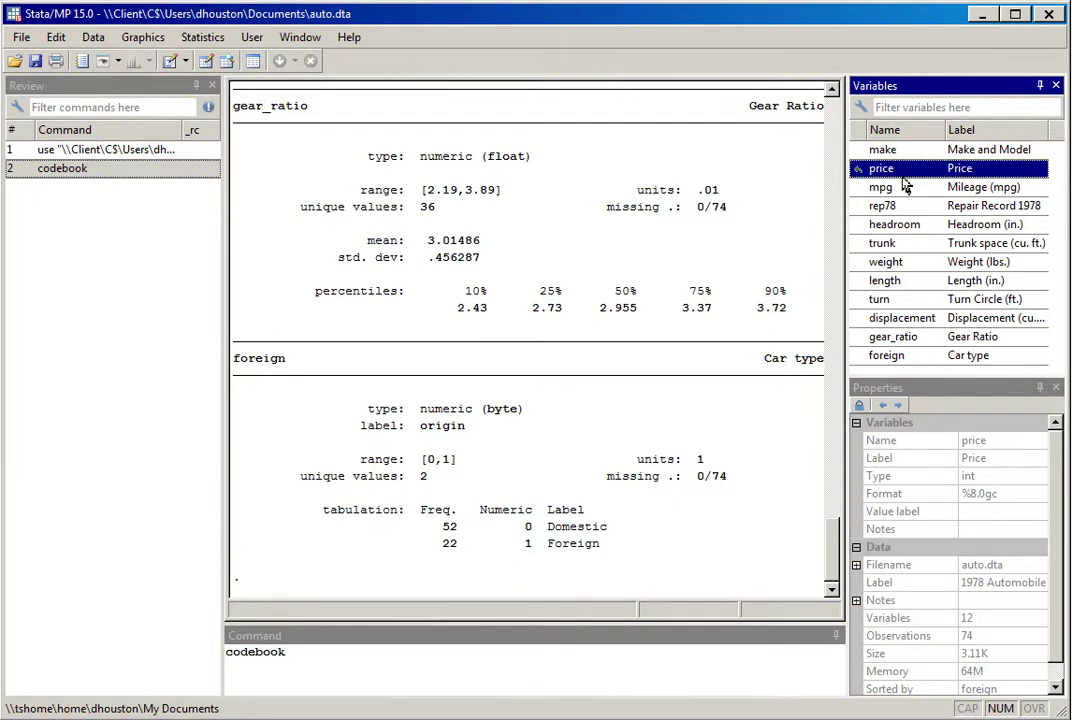
double_click(903, 177)
left_click(893, 246)
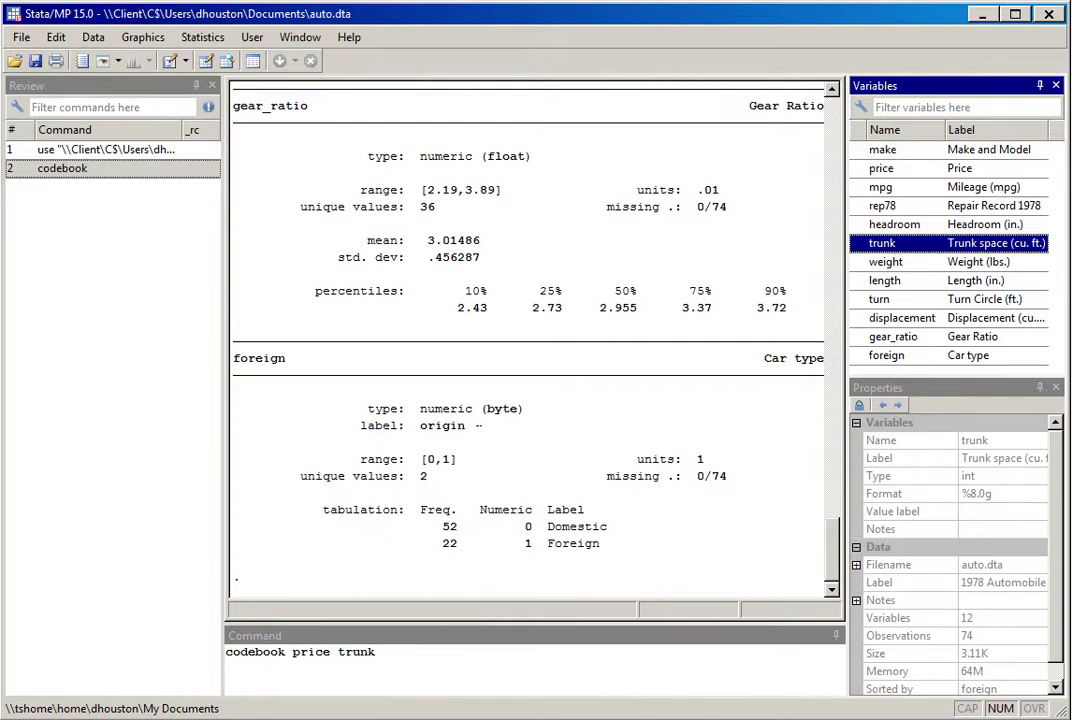
key("Return")
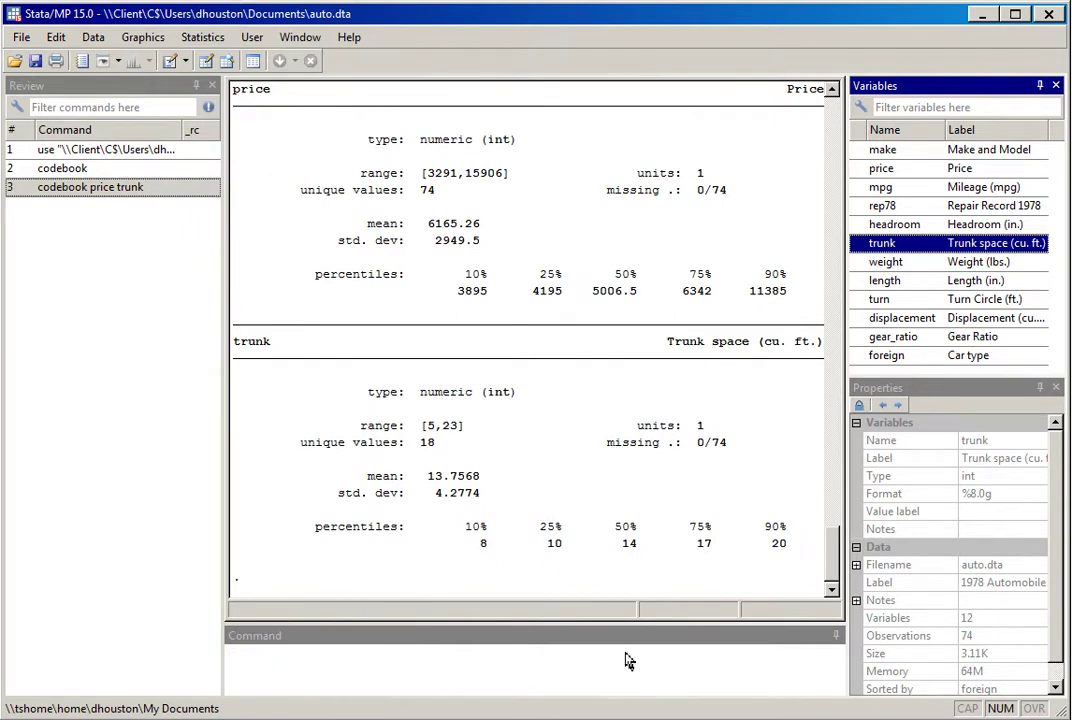
Review the codebook results for price and trunk from the command line to the end of the output
scroll(835, 541, "up", 1)
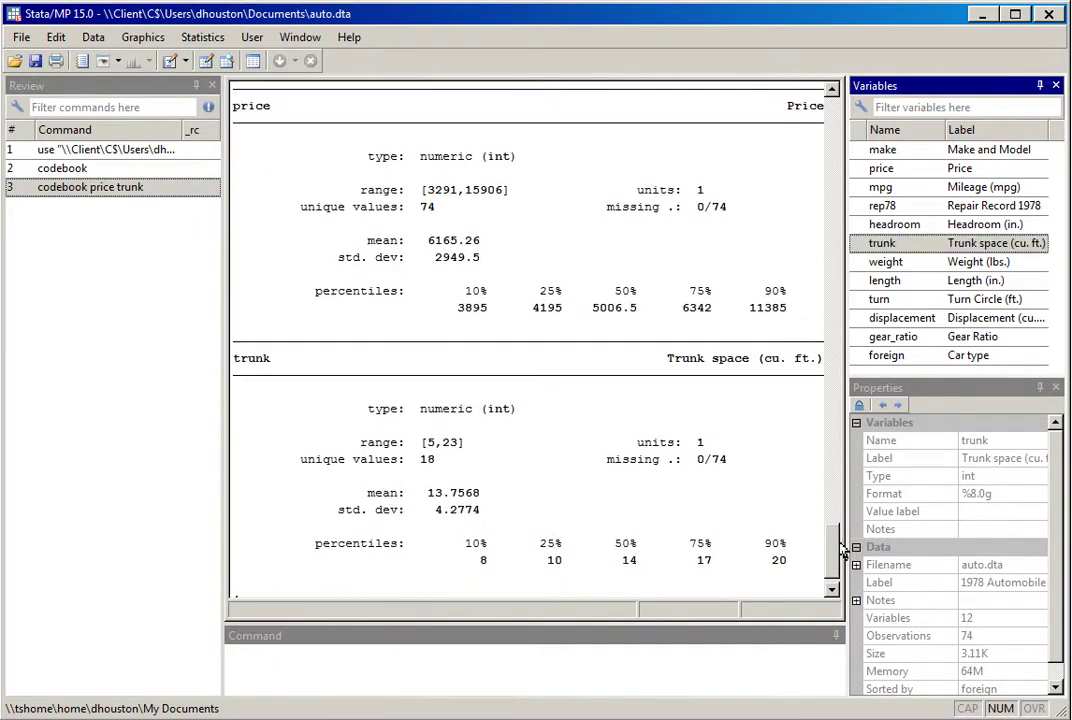
scroll(840, 548, "up", 3)
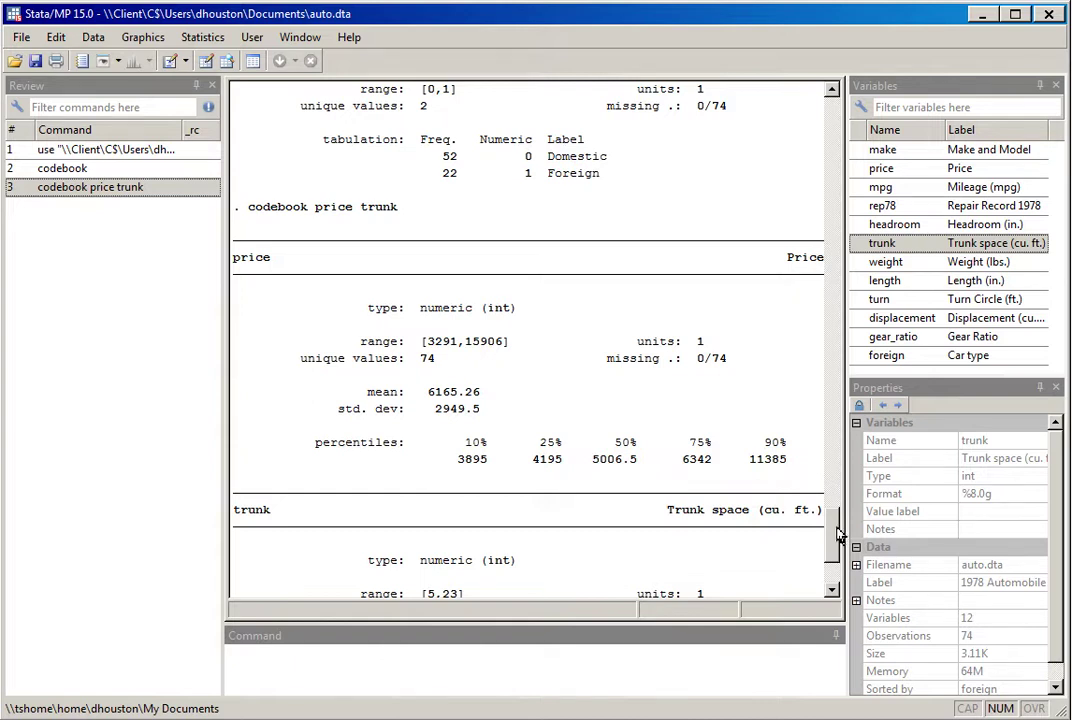
scroll(838, 535, "down", 1)
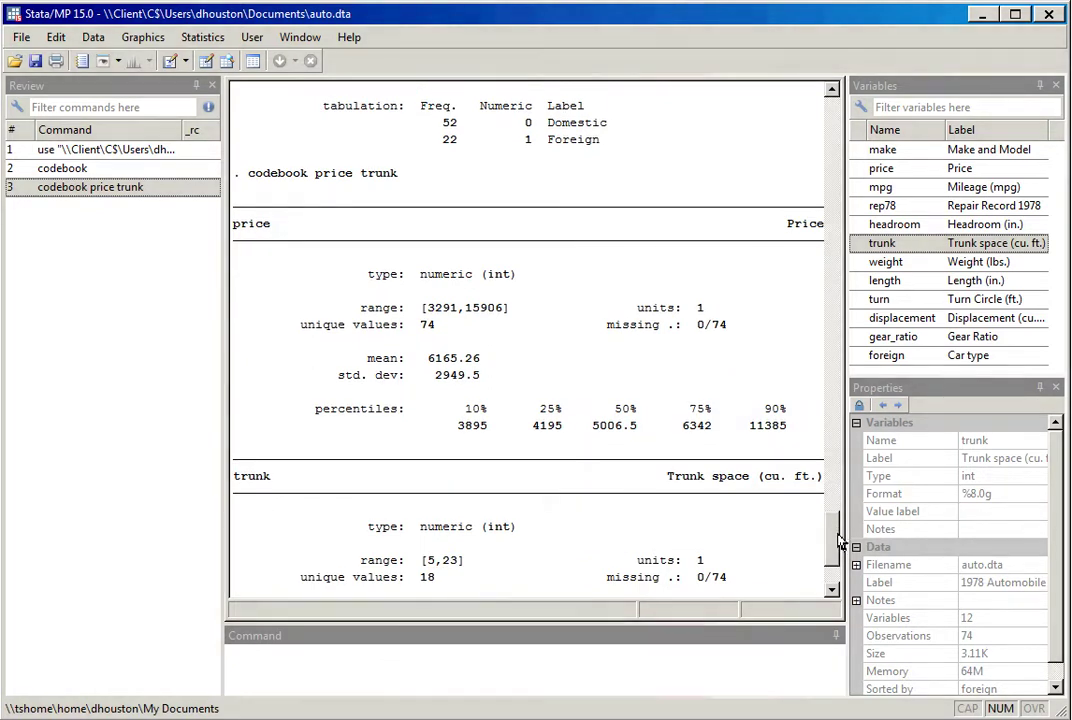
scroll(838, 535, "down", 1)
scroll(838, 541, "down", 3)
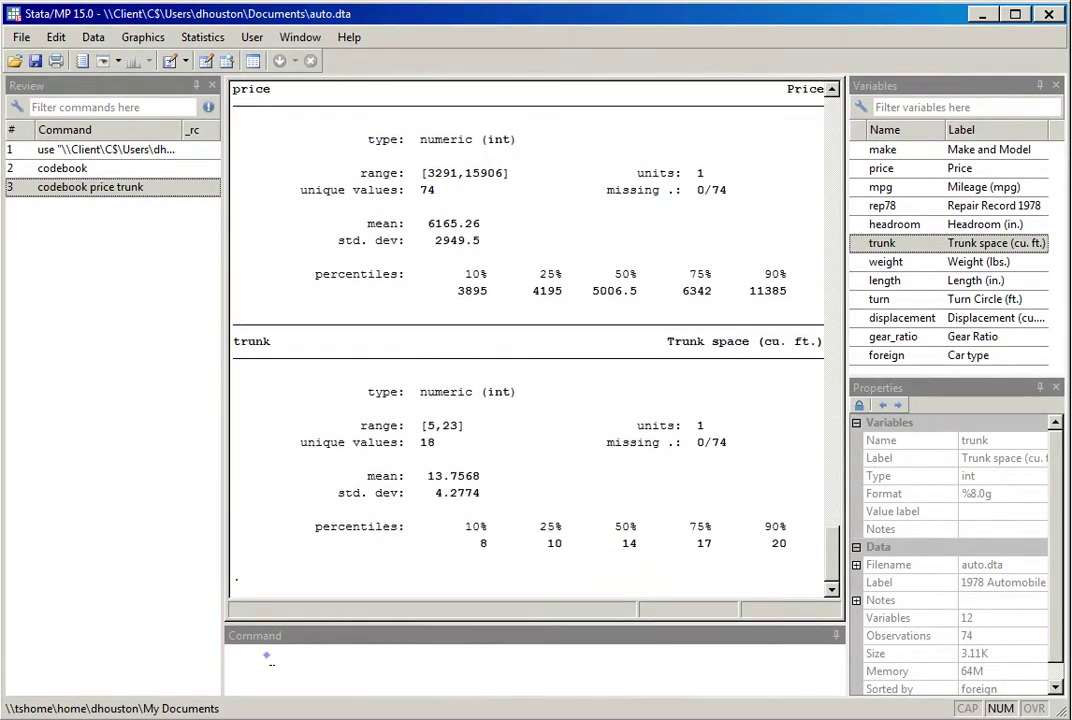
Run the describe command for all variables in the dataset
left_click(271, 660)
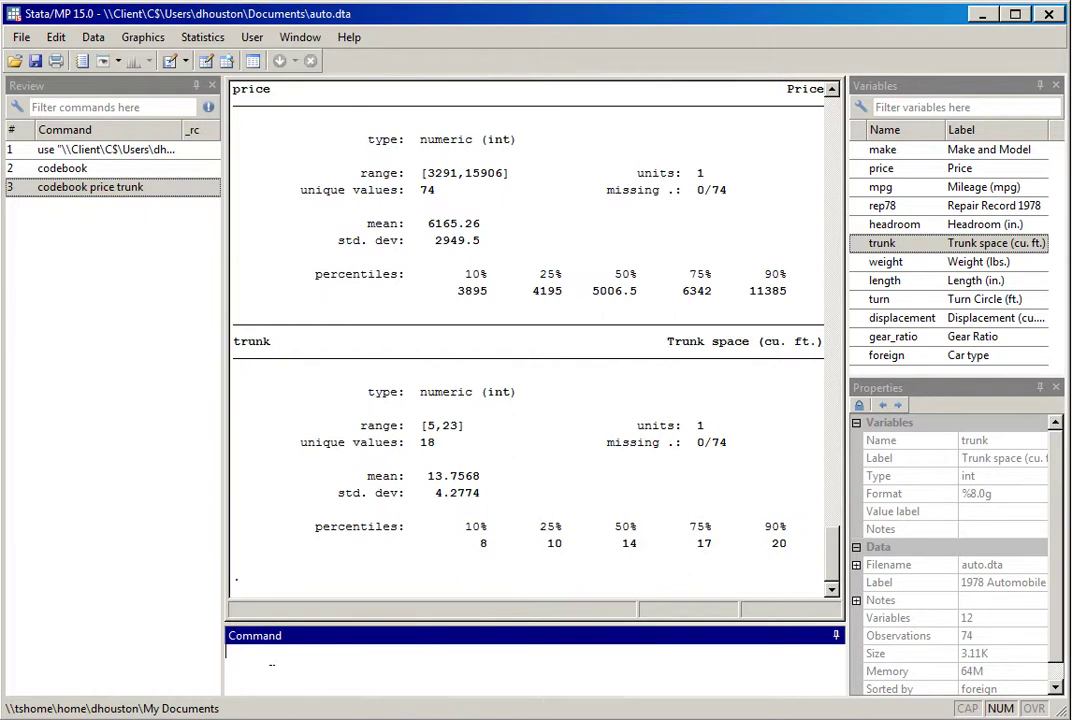
type("describe")
key("Return")
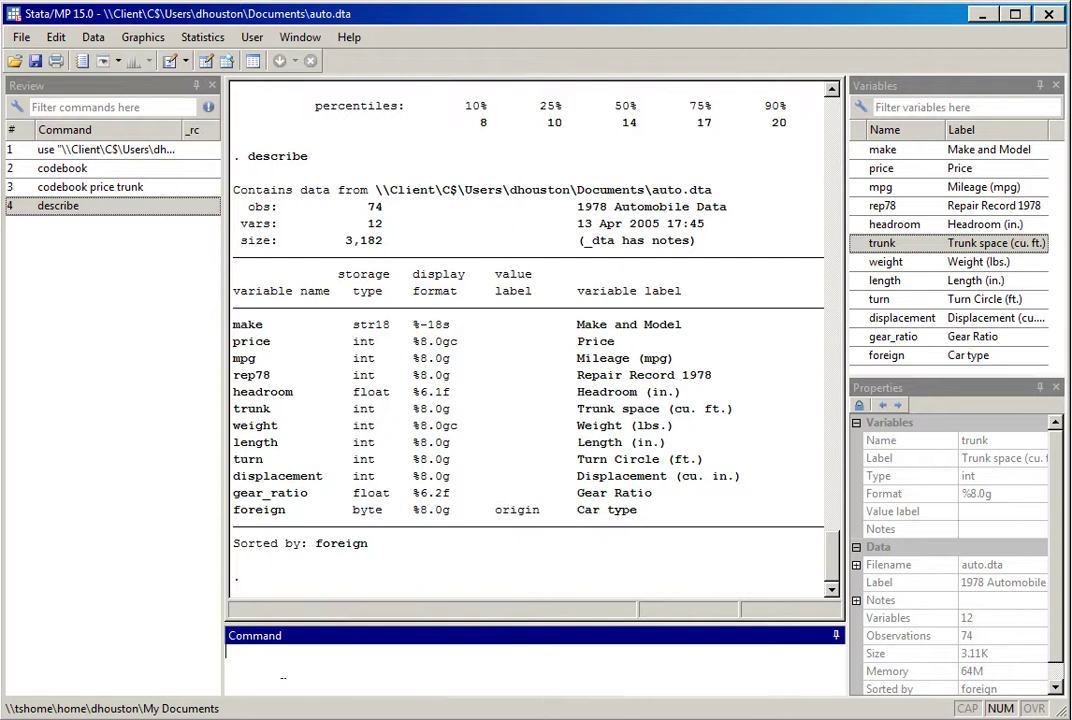
Run describe for only the variables mpg and weight
type("describe")
type("pr")
key("BackSpace")
key("BackSpace")
type("mpg weigh")
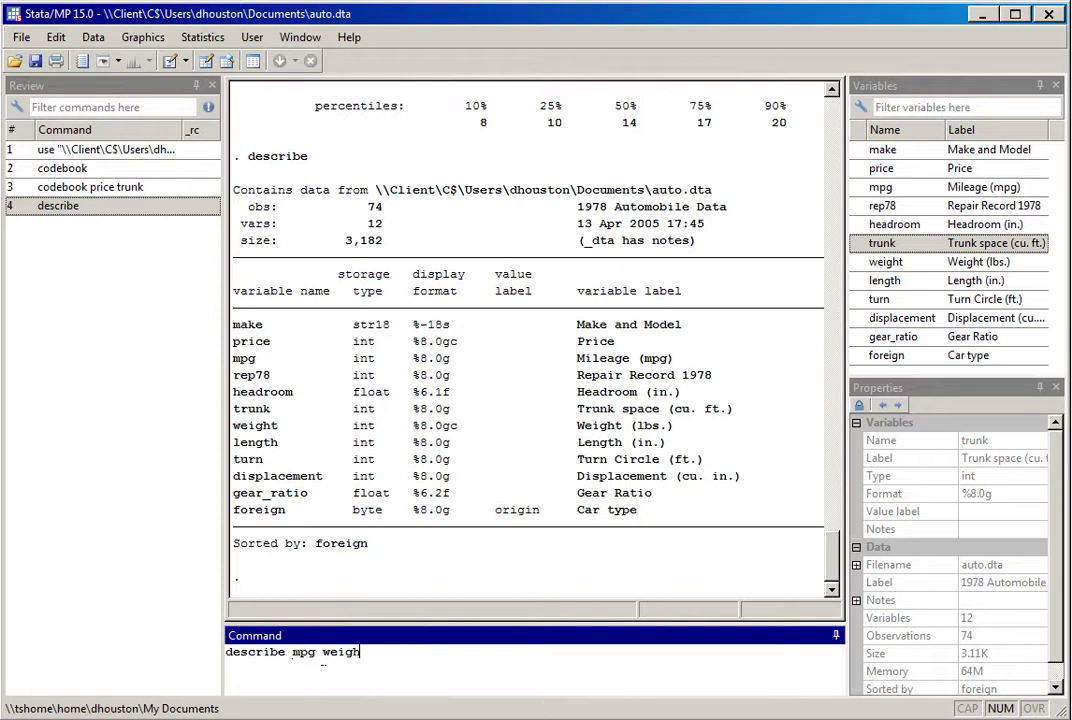
type("t")
key("Return")
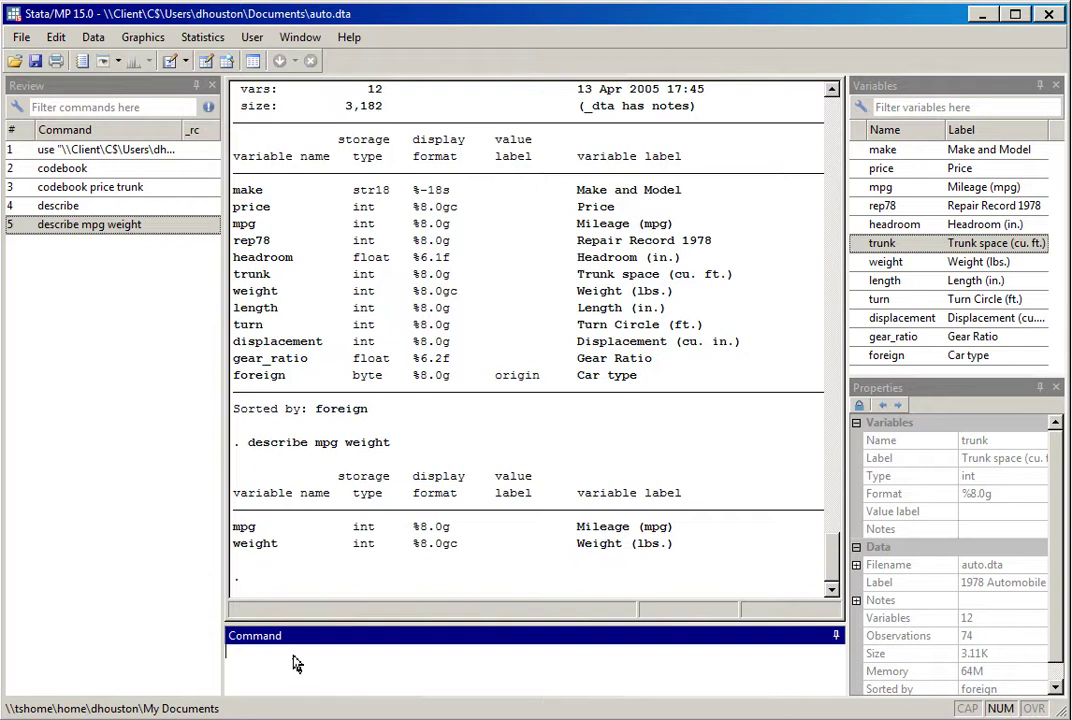
Rerun the earlier codebook command for price and trunk from the command history, and run it again with foreign added
left_click(150, 188)
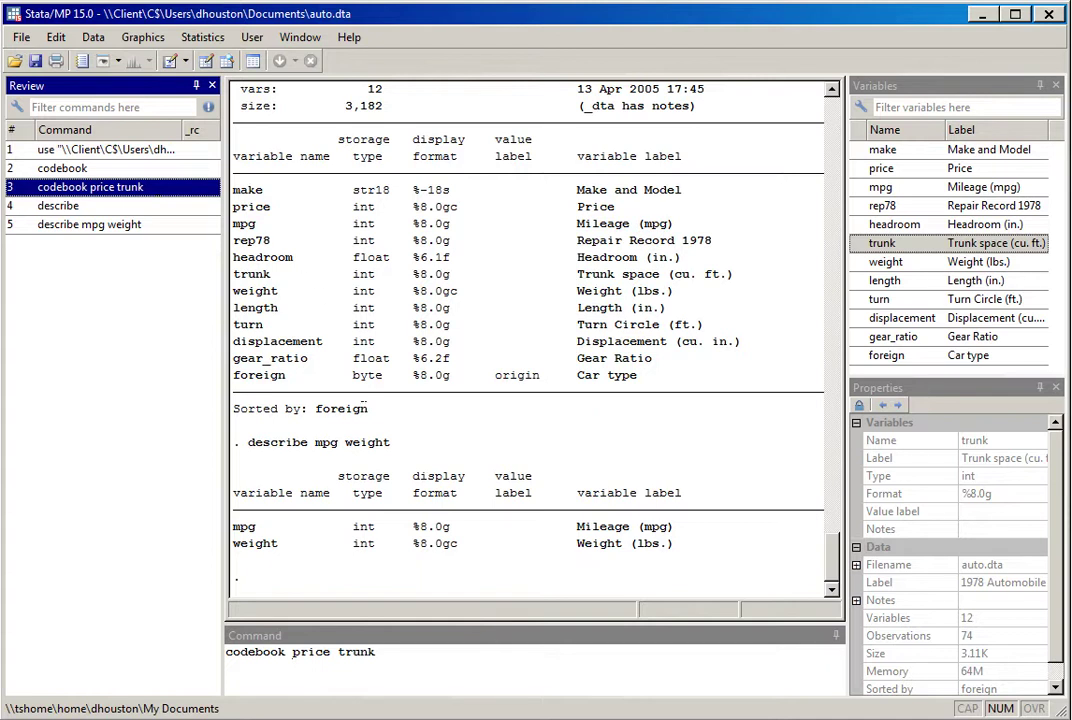
key("Return")
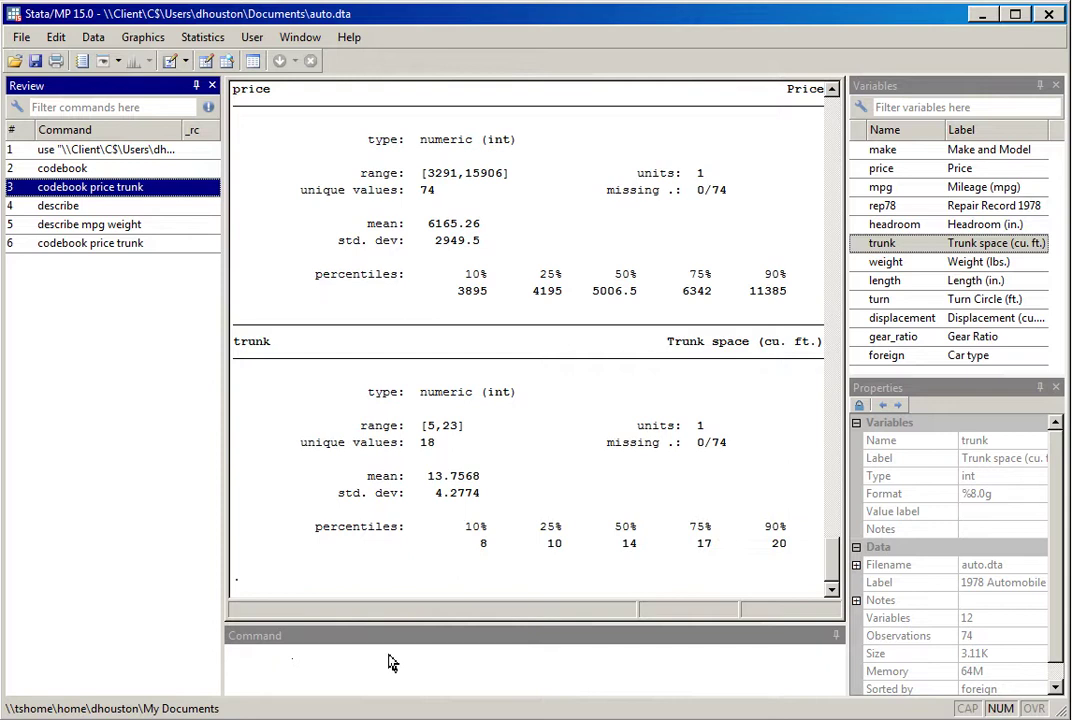
left_click(141, 246)
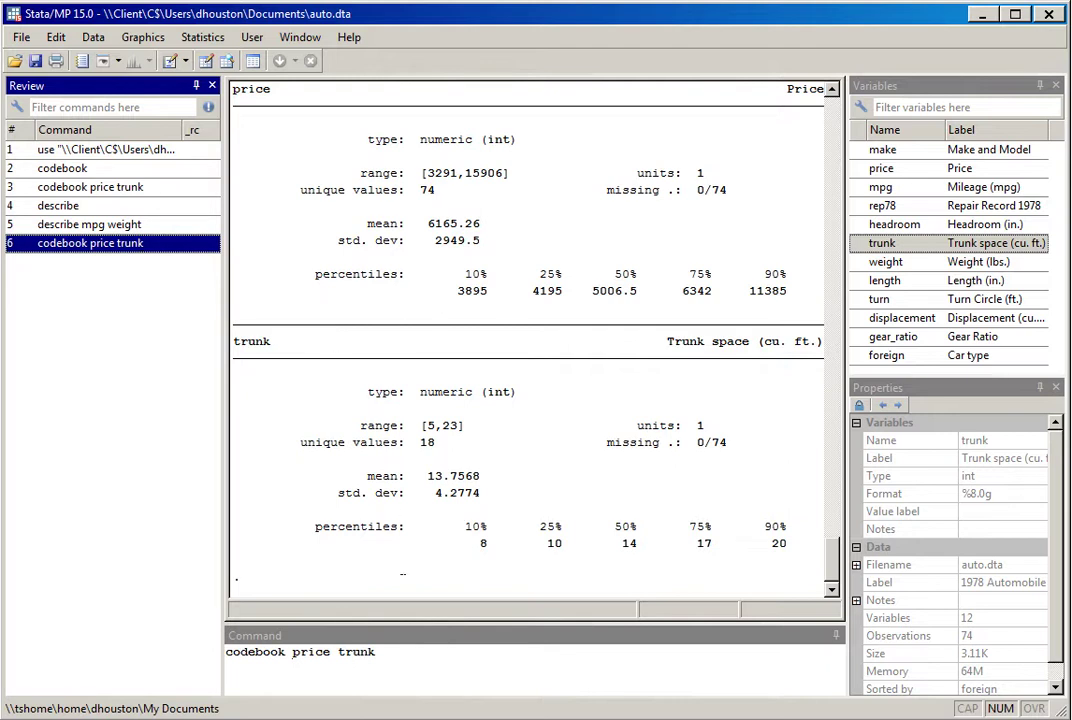
left_click(406, 659)
type("foreign")
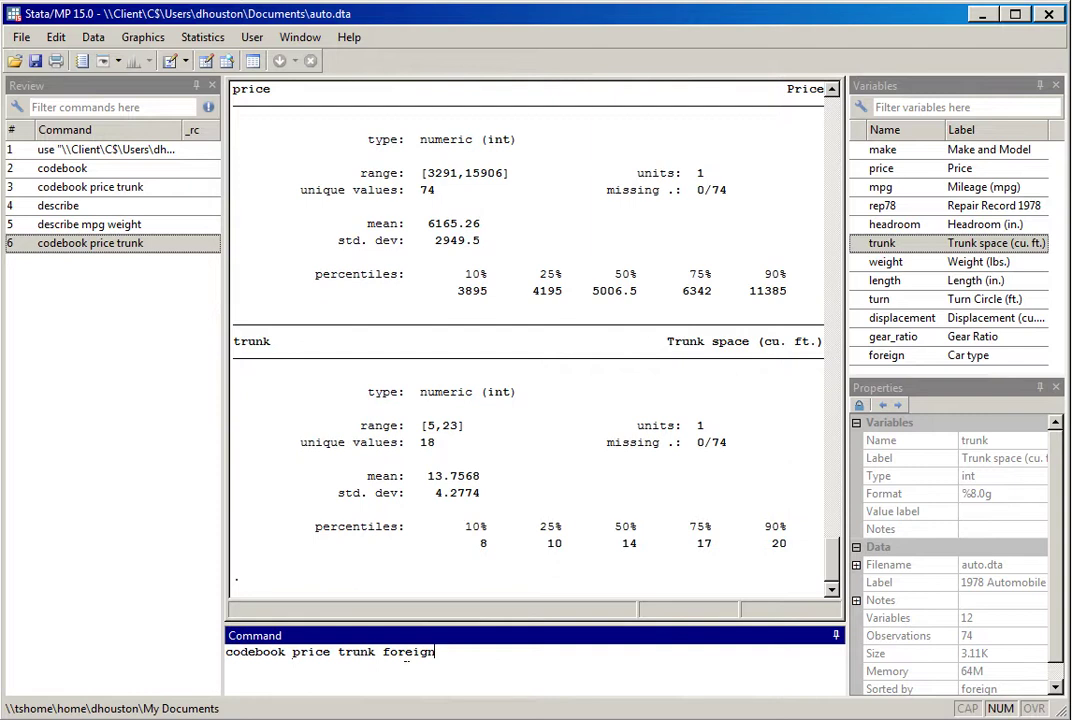
key("Return")
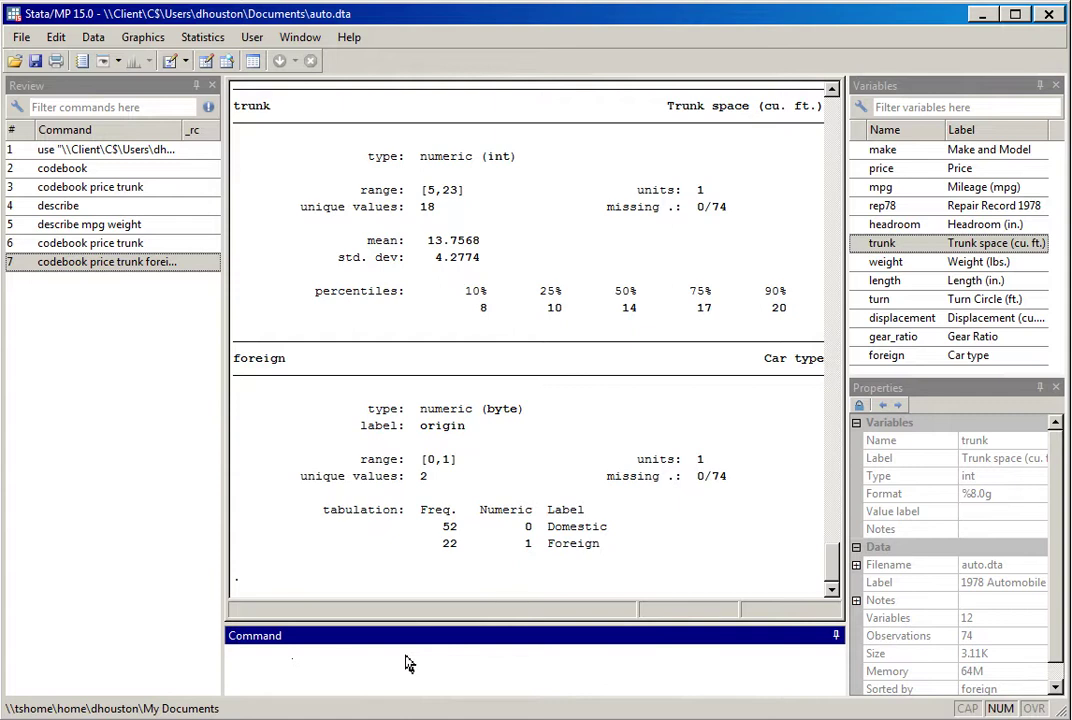
Open the dataset in the Data Editor's browse mode and reposition its window so the whole grid is in view
left_click(209, 68)
left_click(228, 64)
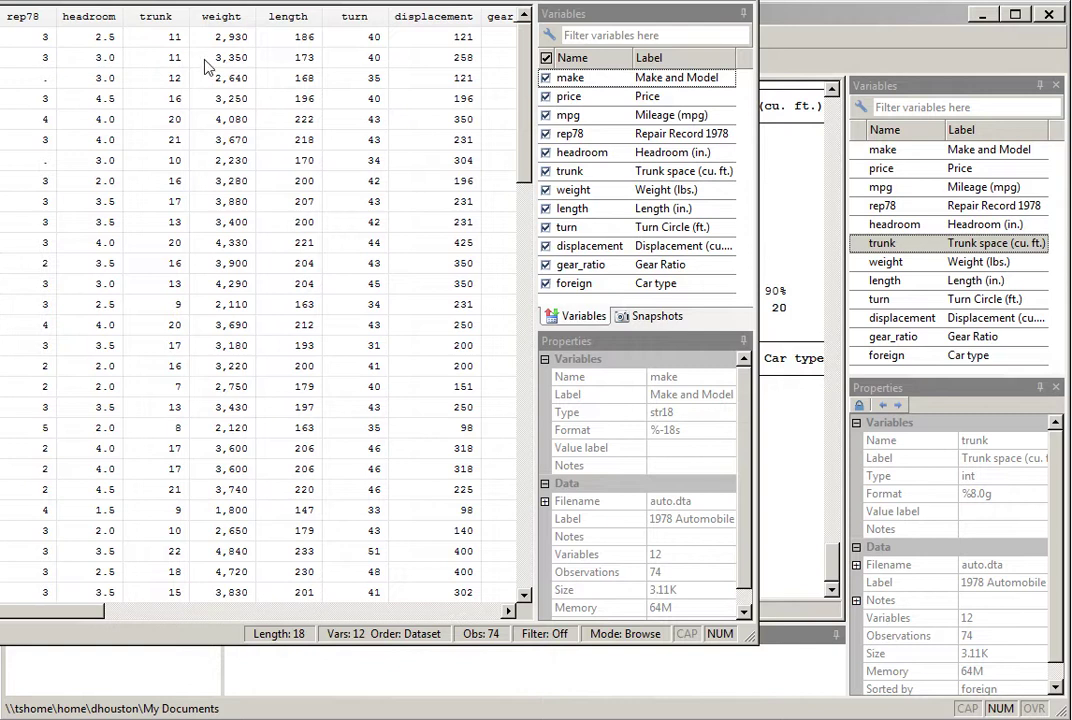
left_click_drag(154, 15, 363, 37)
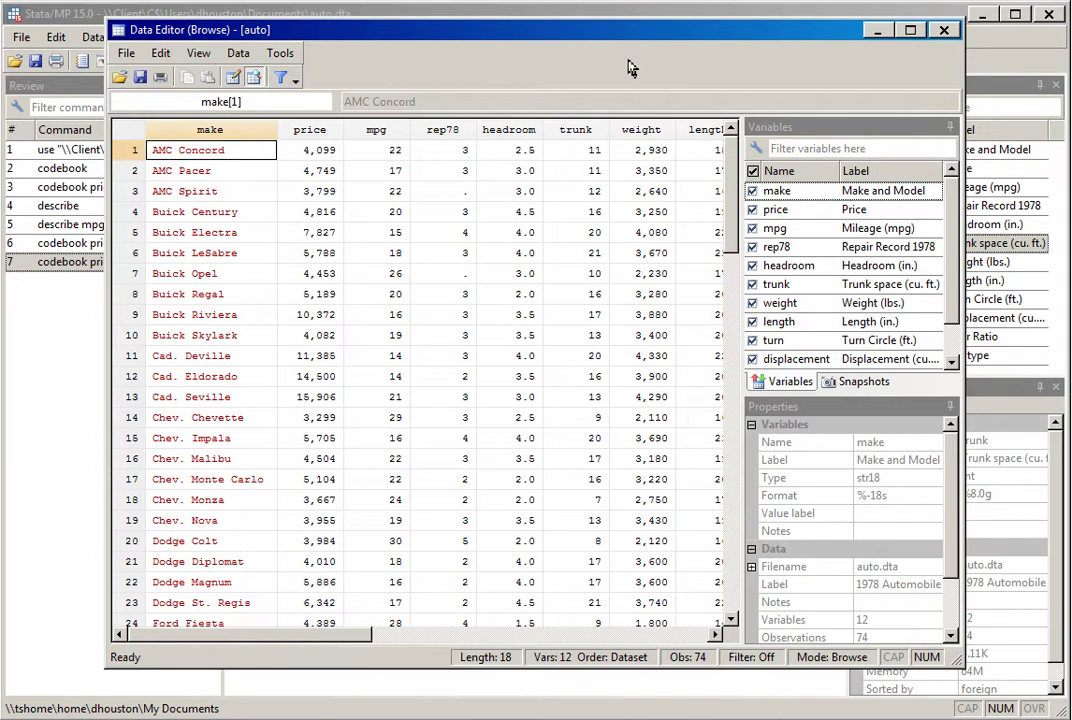
Examine the observations in the middle of the dataset, around rows 35 to 62, across the columns from make through foreign
left_click_drag(737, 180, 745, 140)
left_click_drag(235, 636, 213, 656)
left_click_drag(737, 170, 723, 357)
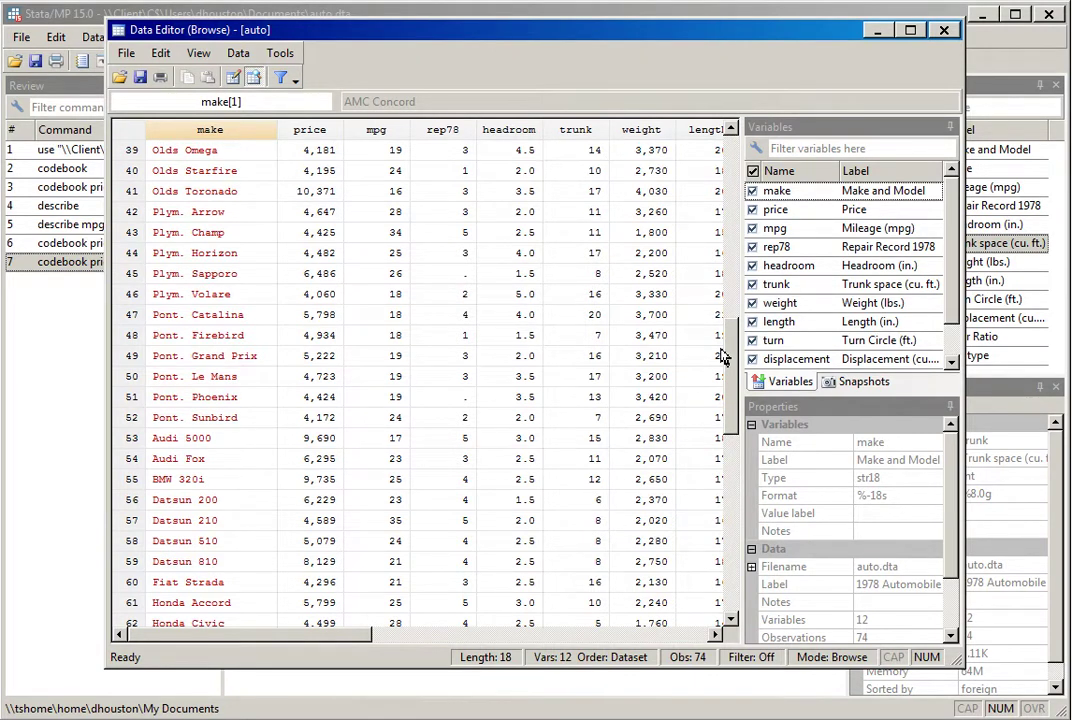
left_click(718, 341)
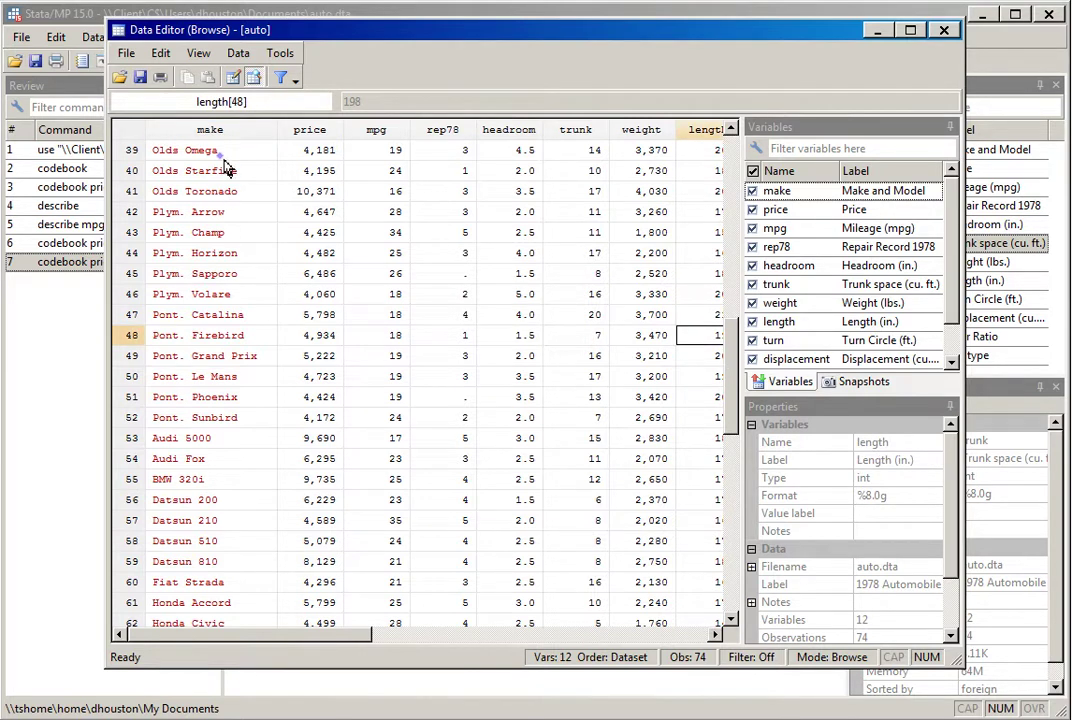
left_click(190, 148)
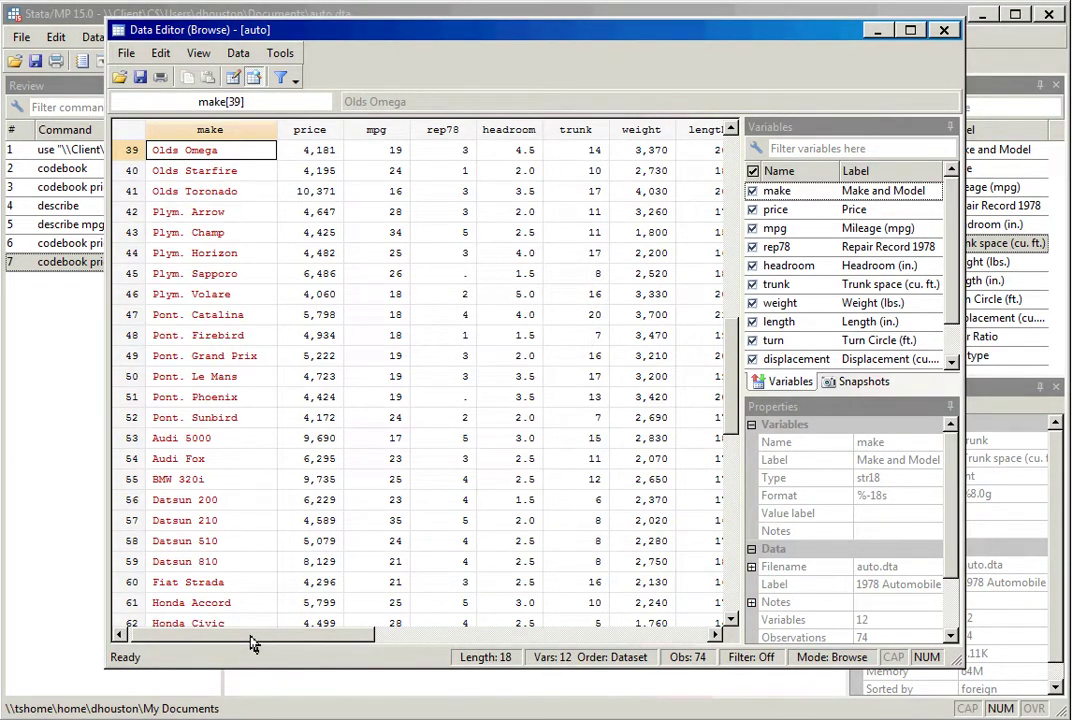
left_click_drag(253, 643, 275, 641)
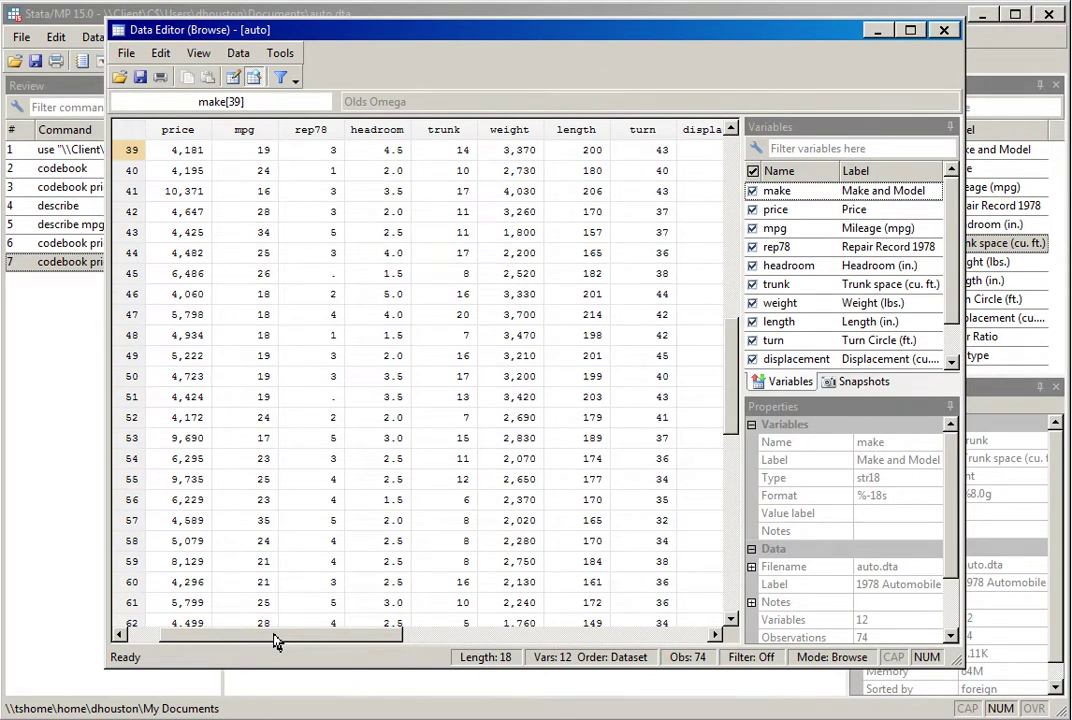
left_click_drag(281, 635, 395, 641)
scroll(620, 300, "up", 1)
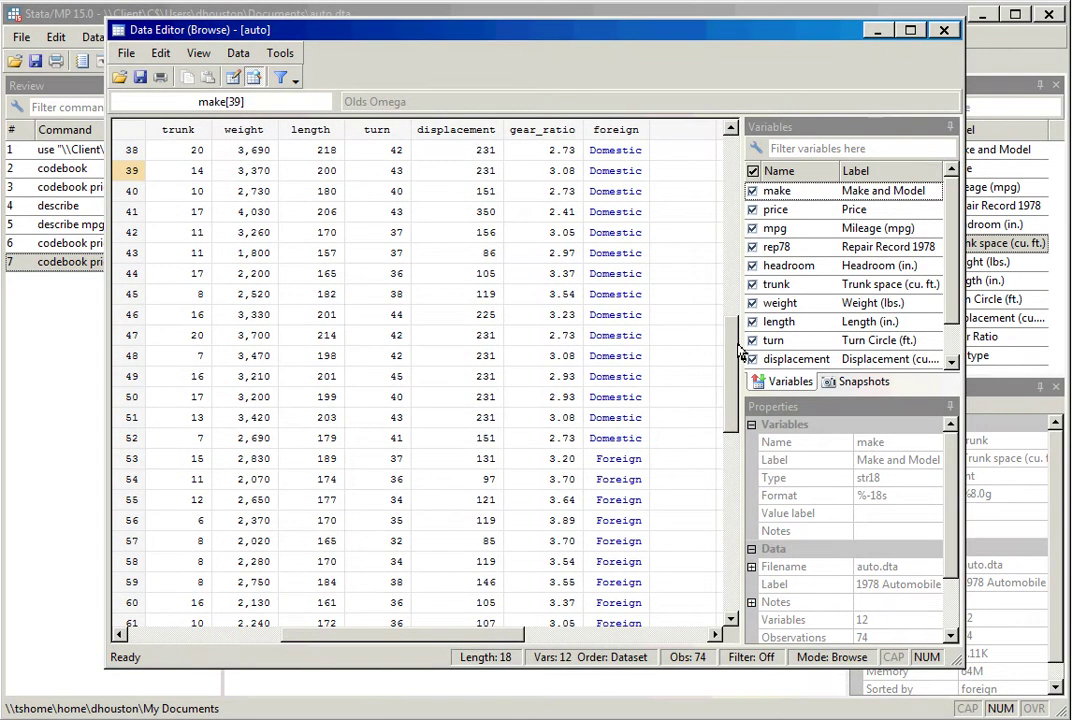
mouse_move(738, 352)
left_mouse_down()
mouse_move(737, 287)
mouse_move(740, 352)
left_mouse_up()
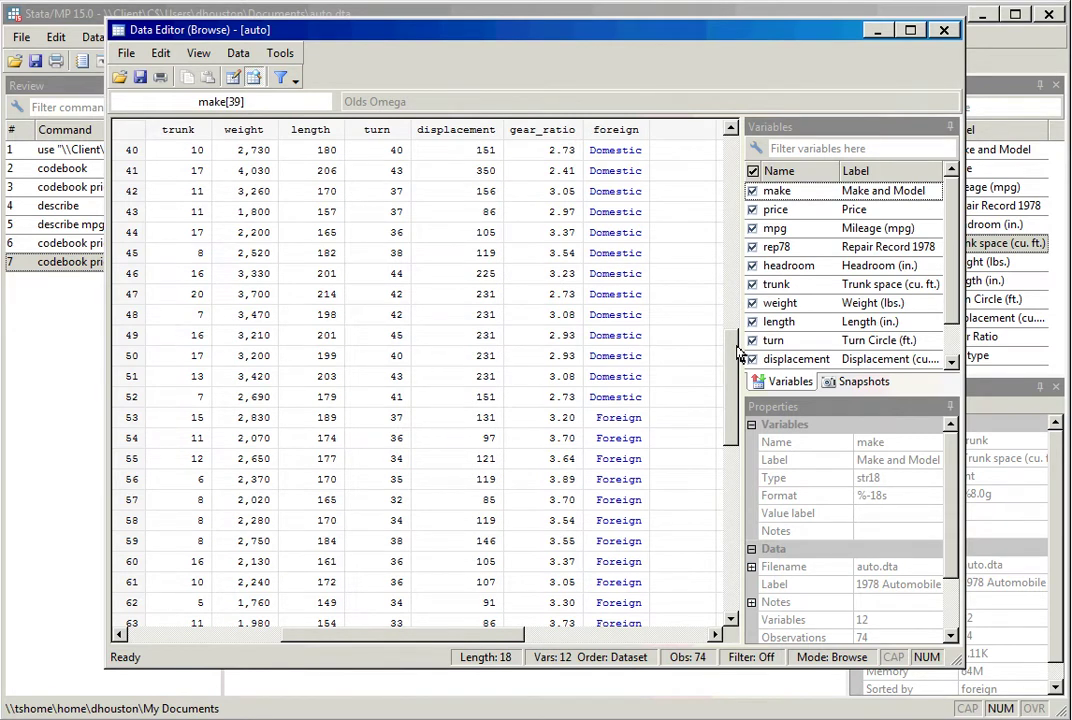
left_click_drag(740, 352, 738, 327)
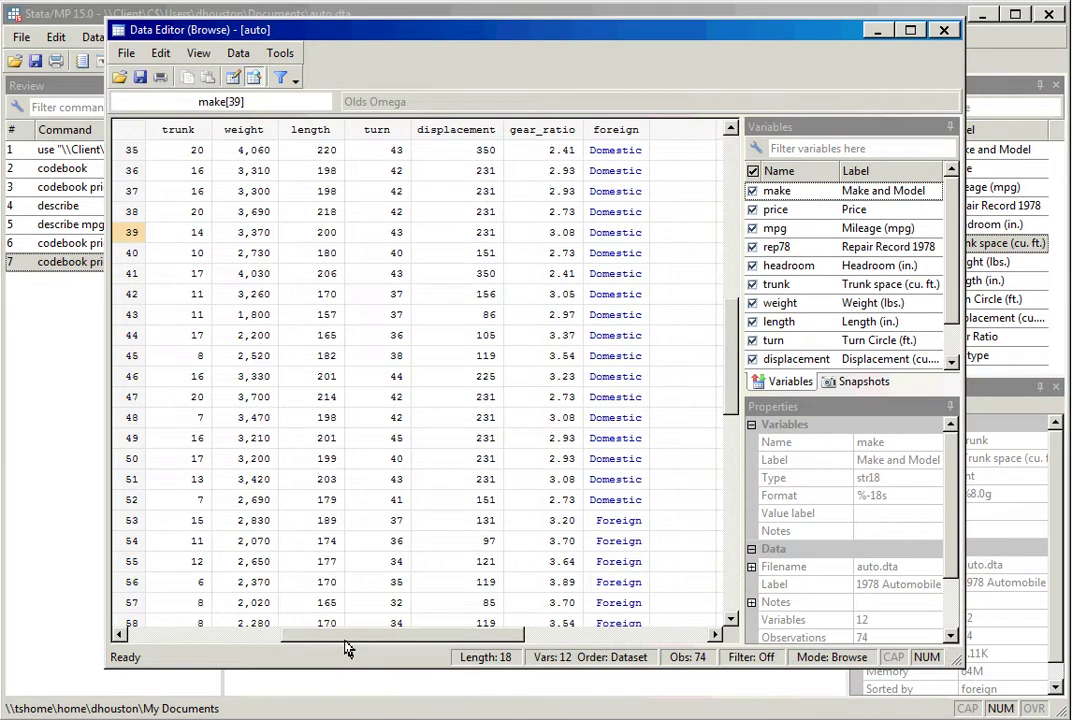
left_click_drag(345, 648, 196, 643)
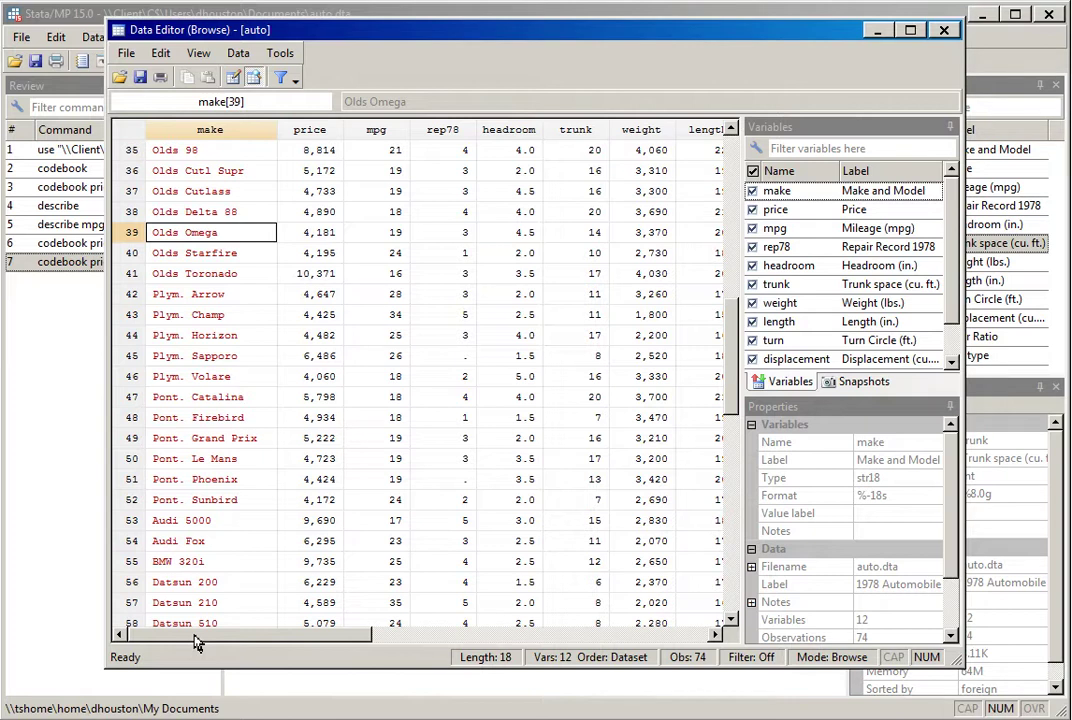
left_click_drag(196, 643, 375, 633)
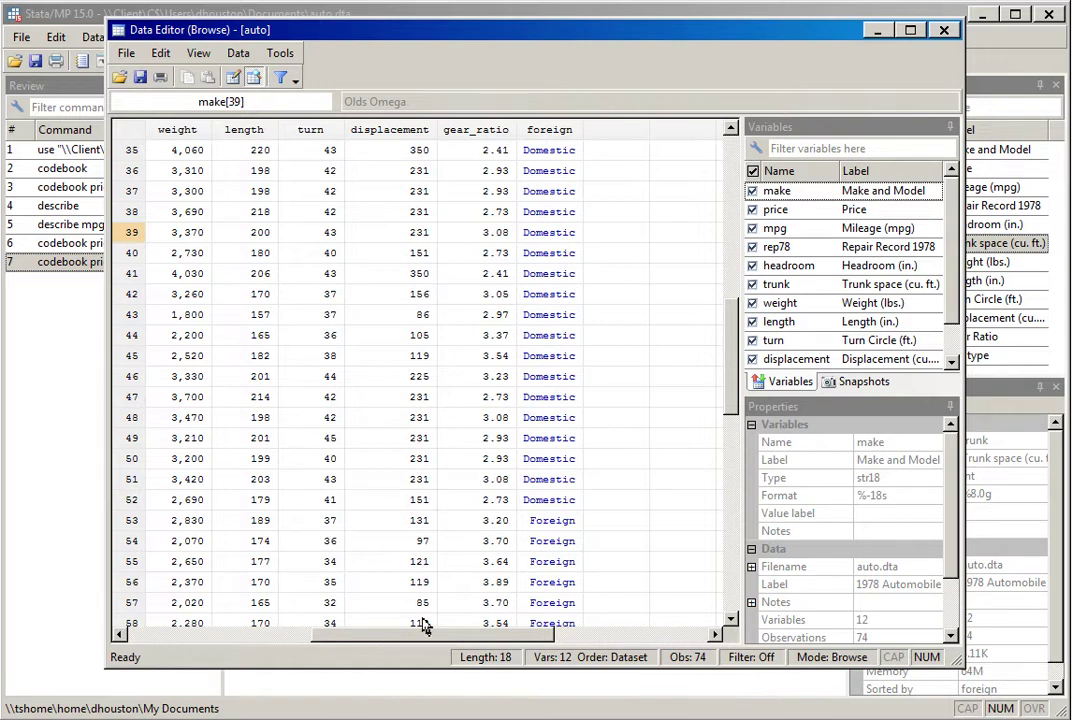
Check the numeric values behind the foreign labels in observations 42 and 54, and close the Data Editor
left_click(547, 298)
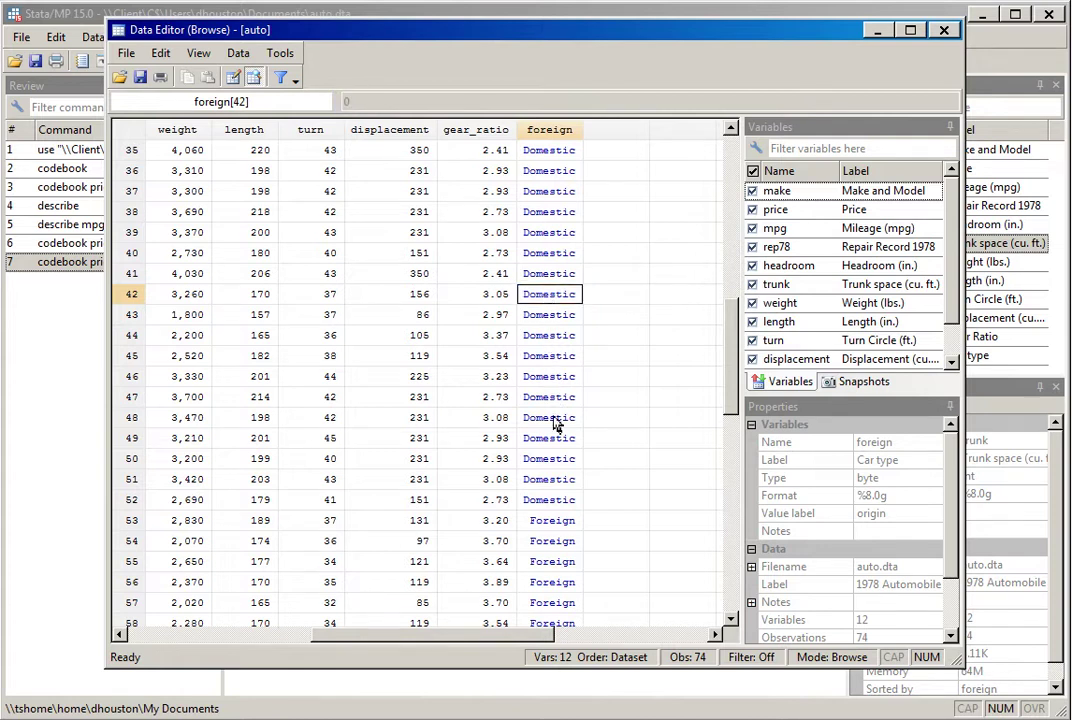
left_click(555, 549)
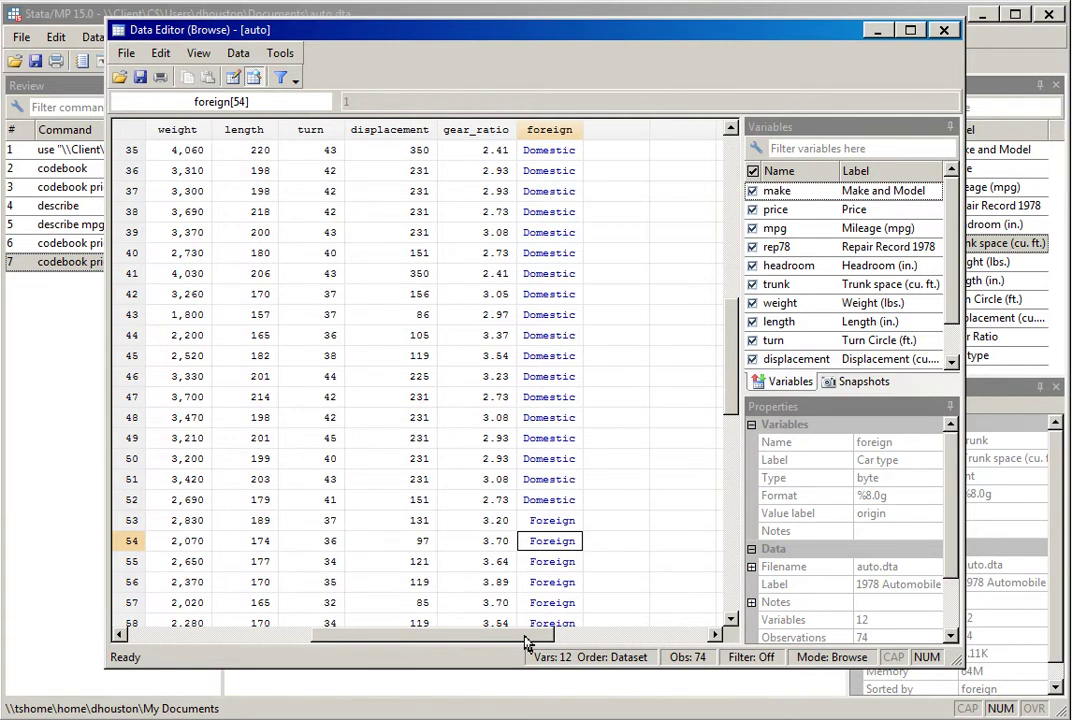
left_click_drag(518, 643, 333, 640)
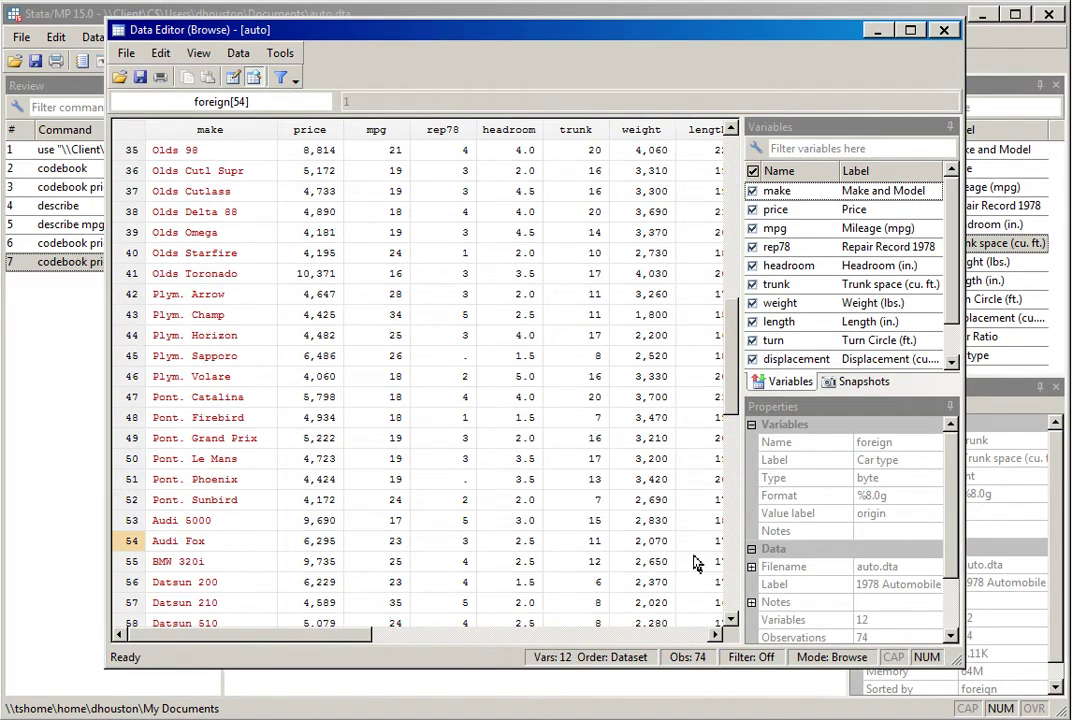
left_click(944, 31)
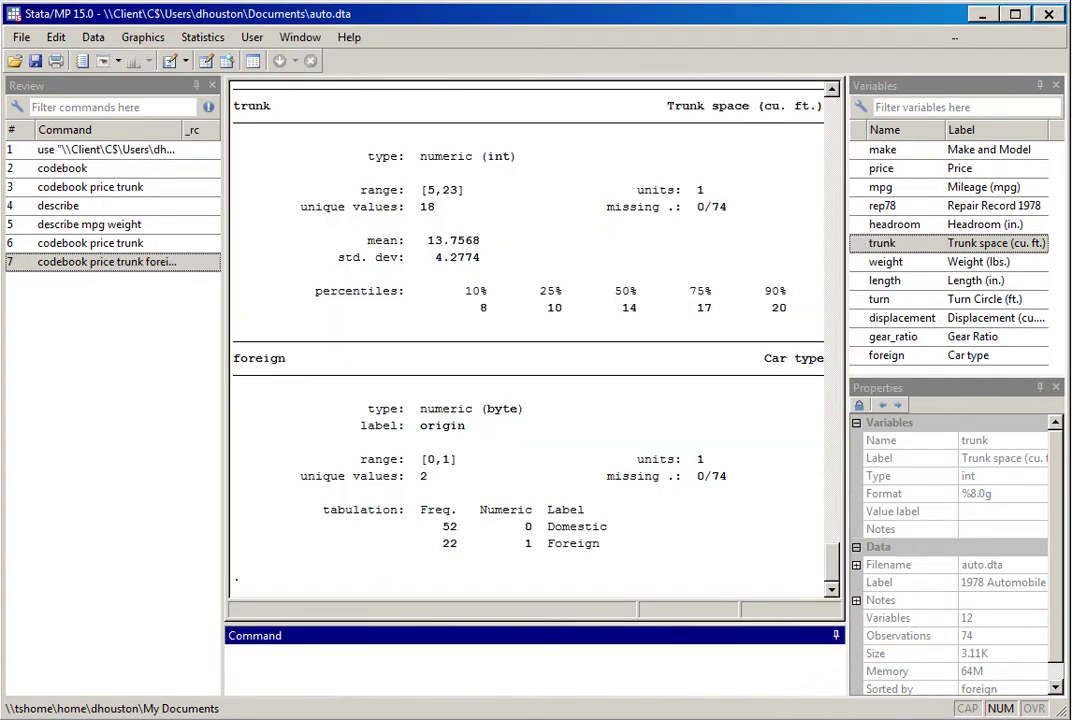